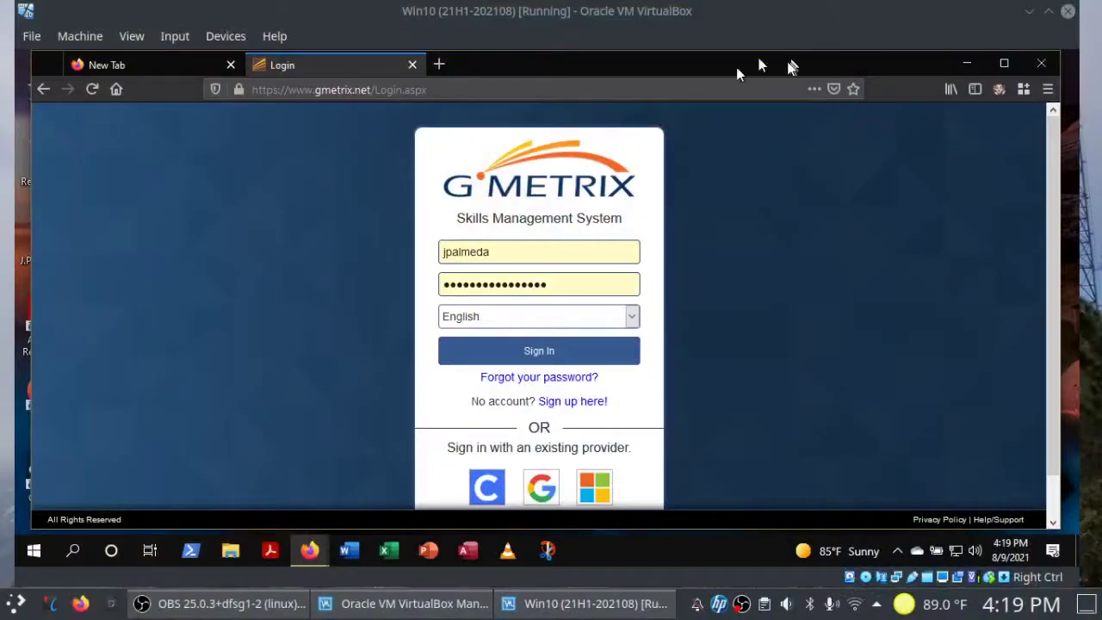
Step: Reload gmetrix.net and go to the 'Sign up here!' new user registration page
{"action": "left_click", "coordinate": [666, 85]}
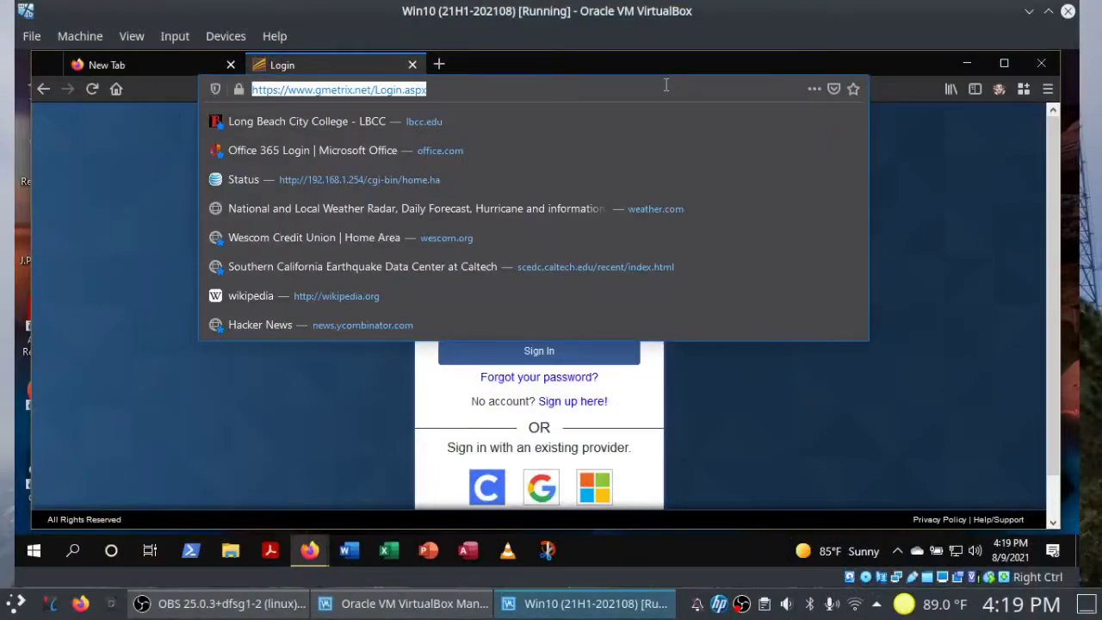
{"action": "type", "text": "gmetrix.net/"}
{"action": "key", "text": "Return"}
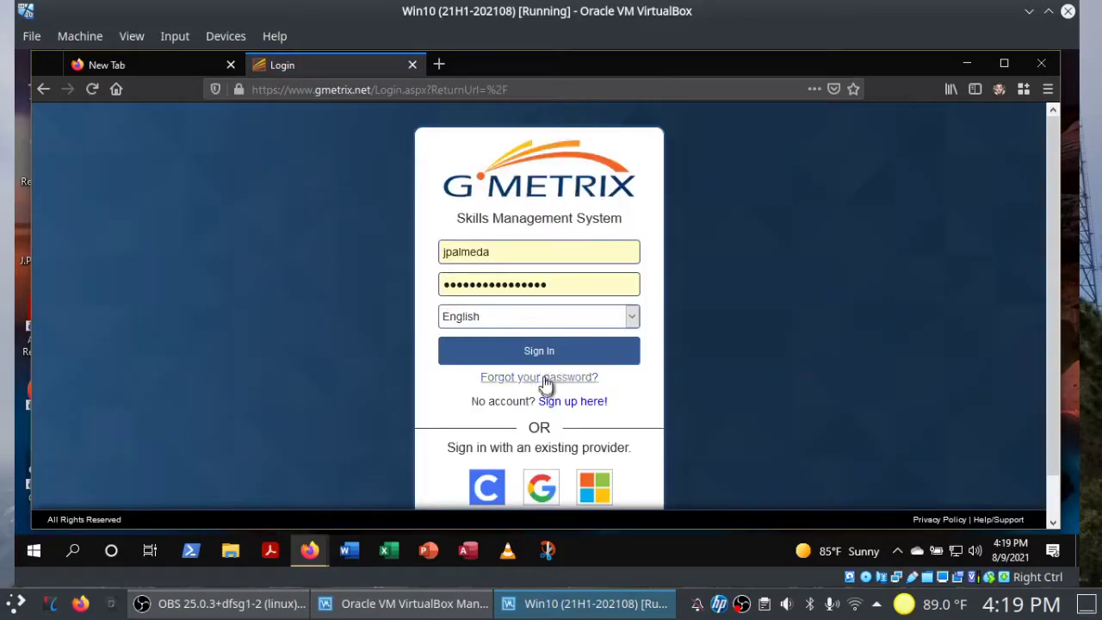
{"action": "left_click", "coordinate": [564, 403]}
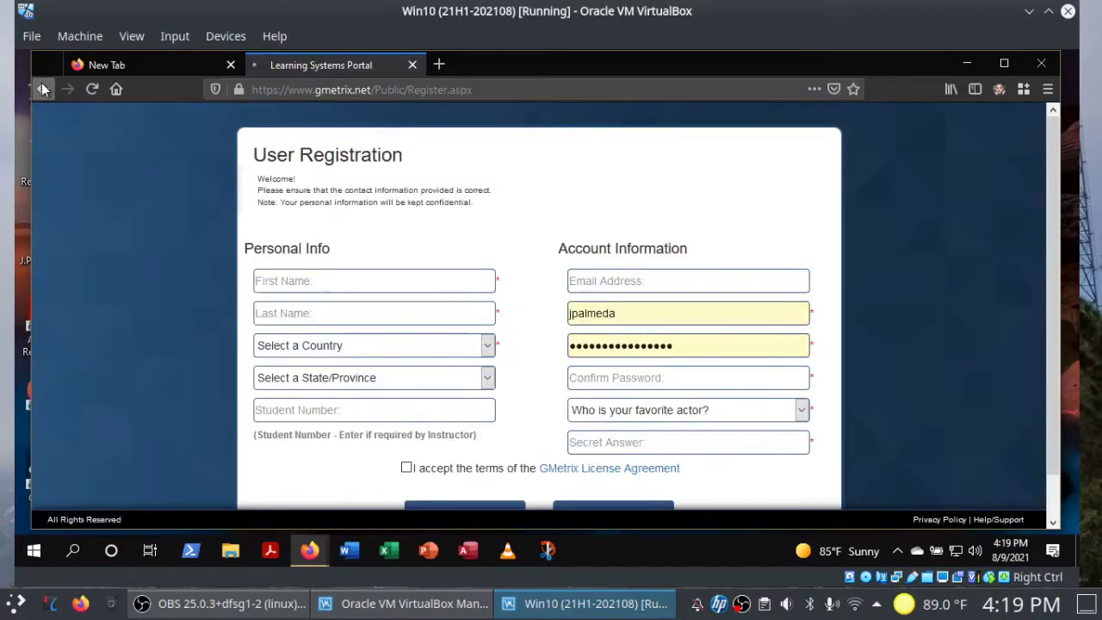
Step: Go back from the registration page to the GMetrix login page
{"action": "left_click", "coordinate": [41, 83]}
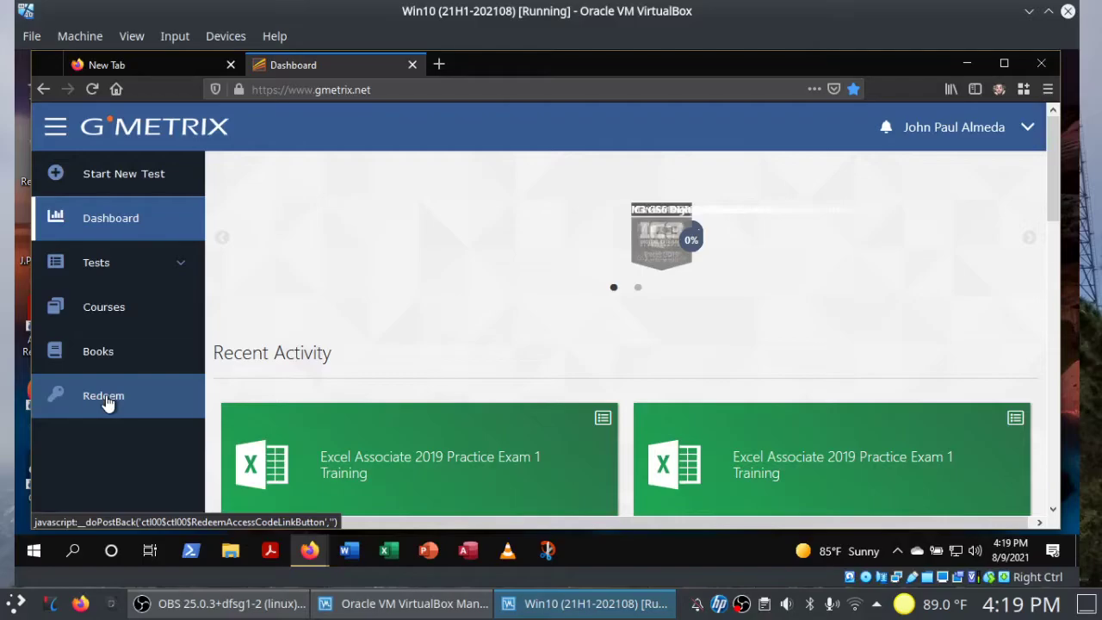
Step: Open and dismiss the Redeem access-code box and the account menu without changing anything
{"action": "left_click", "coordinate": [106, 400]}
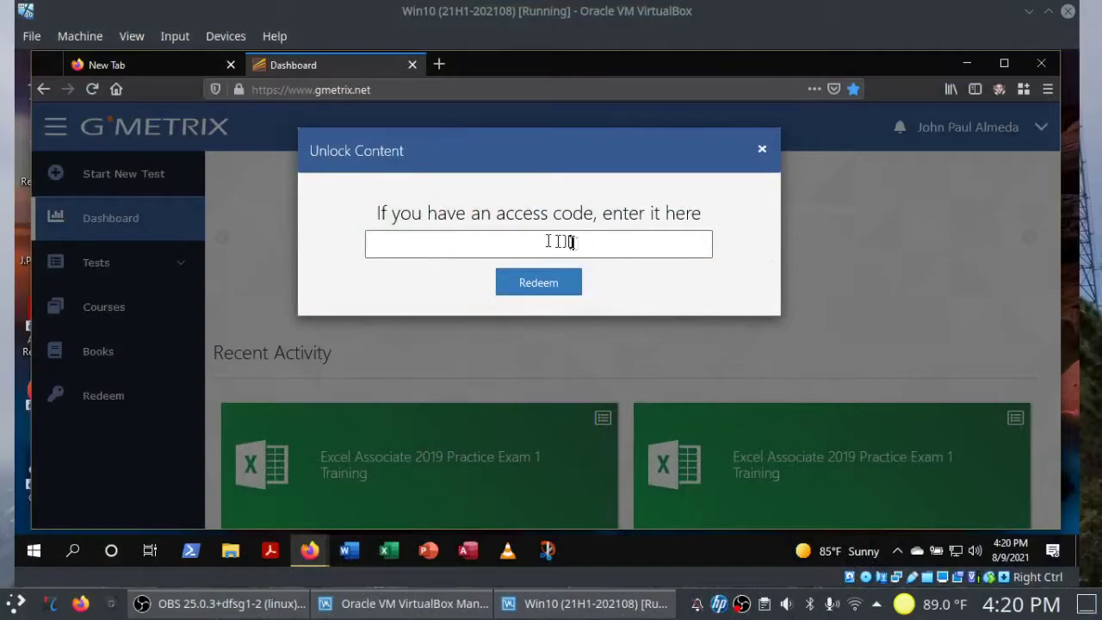
{"action": "right_click", "coordinate": [534, 242]}
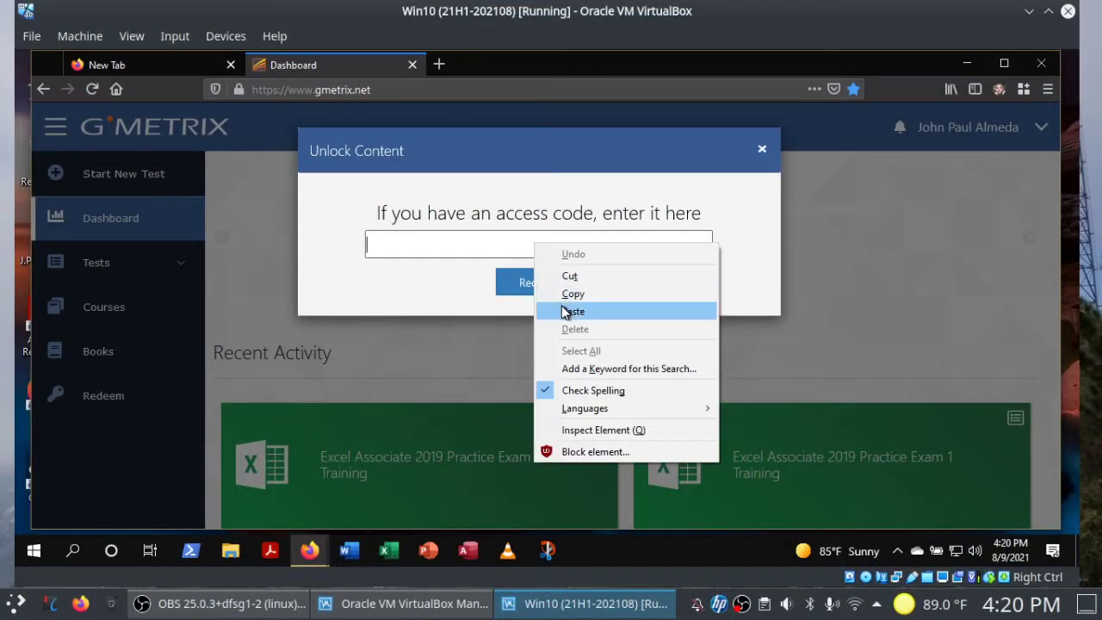
{"action": "left_click", "coordinate": [755, 213]}
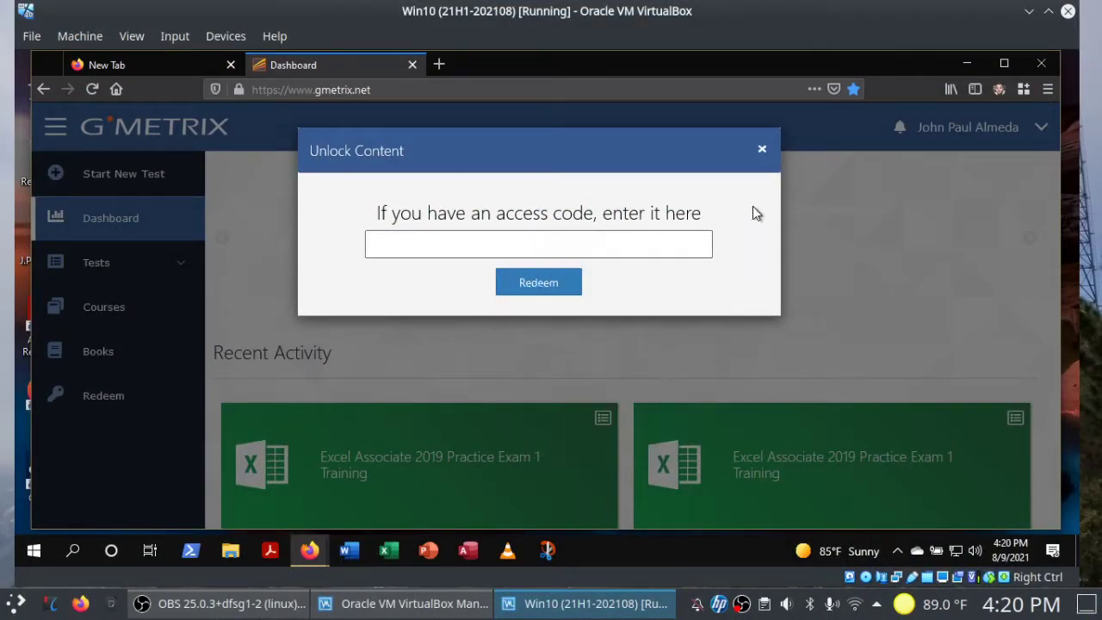
{"action": "left_click", "coordinate": [763, 152]}
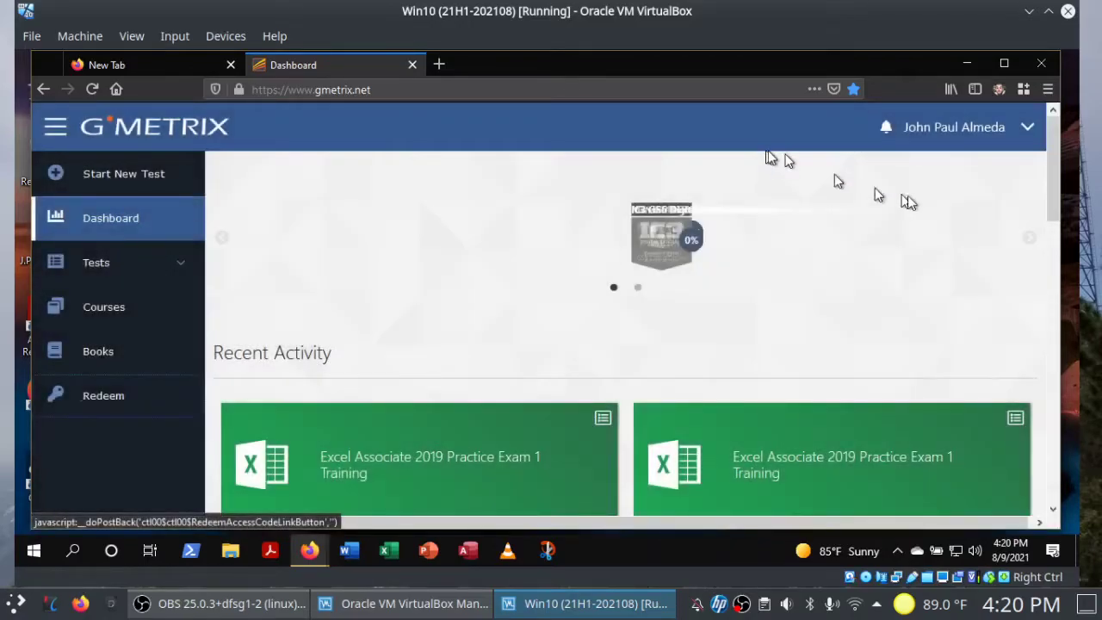
{"action": "left_click", "coordinate": [1026, 136]}
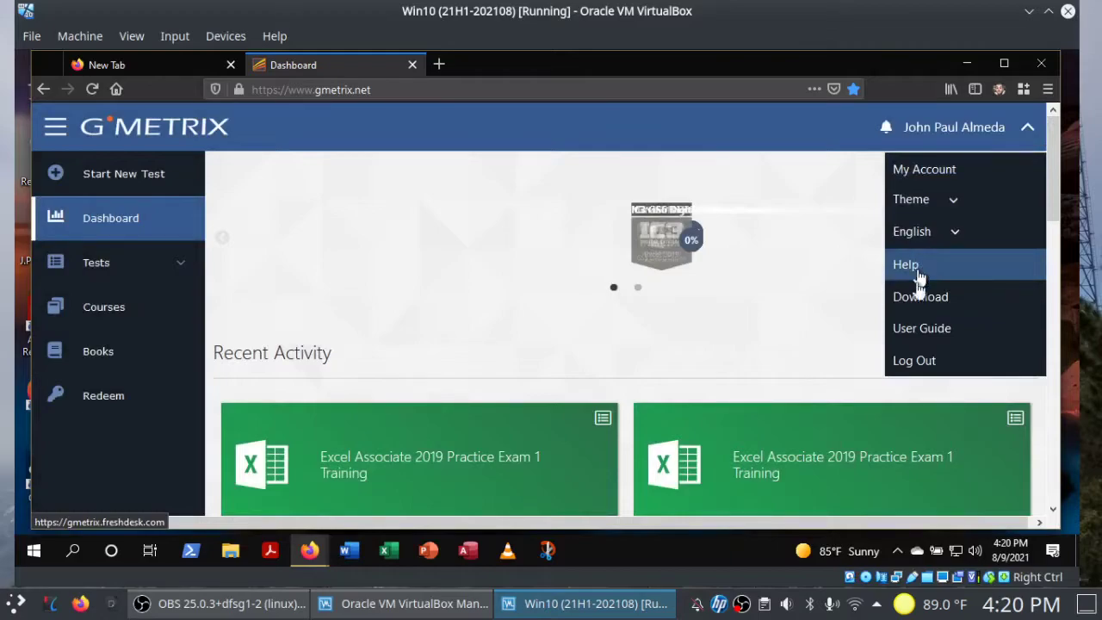
{"action": "left_click", "coordinate": [370, 221]}
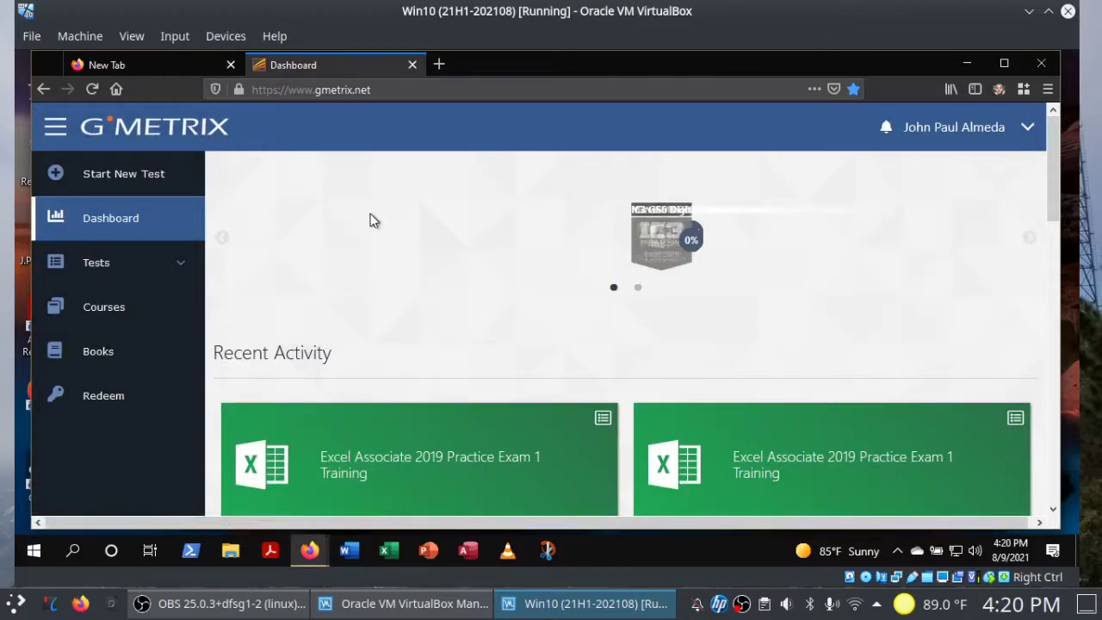
Step: Start choosing a new test, pick Office 365/2019 and view the Excel Associate tests
{"action": "left_click", "coordinate": [114, 177]}
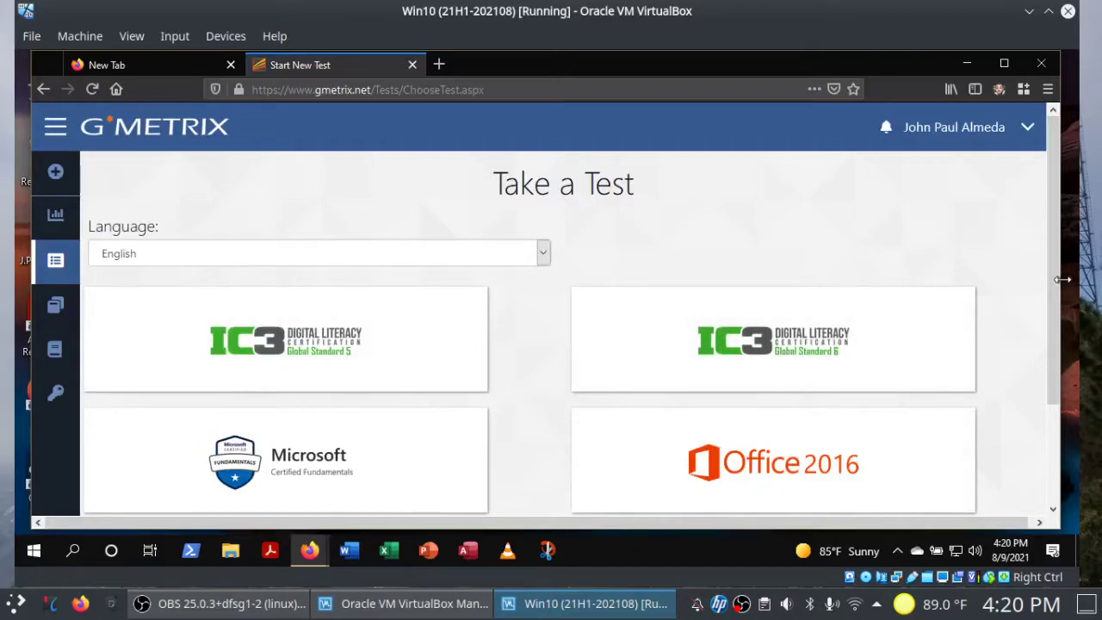
{"action": "scroll", "coordinate": [1056, 362], "scroll_direction": "down", "scroll_amount": 3}
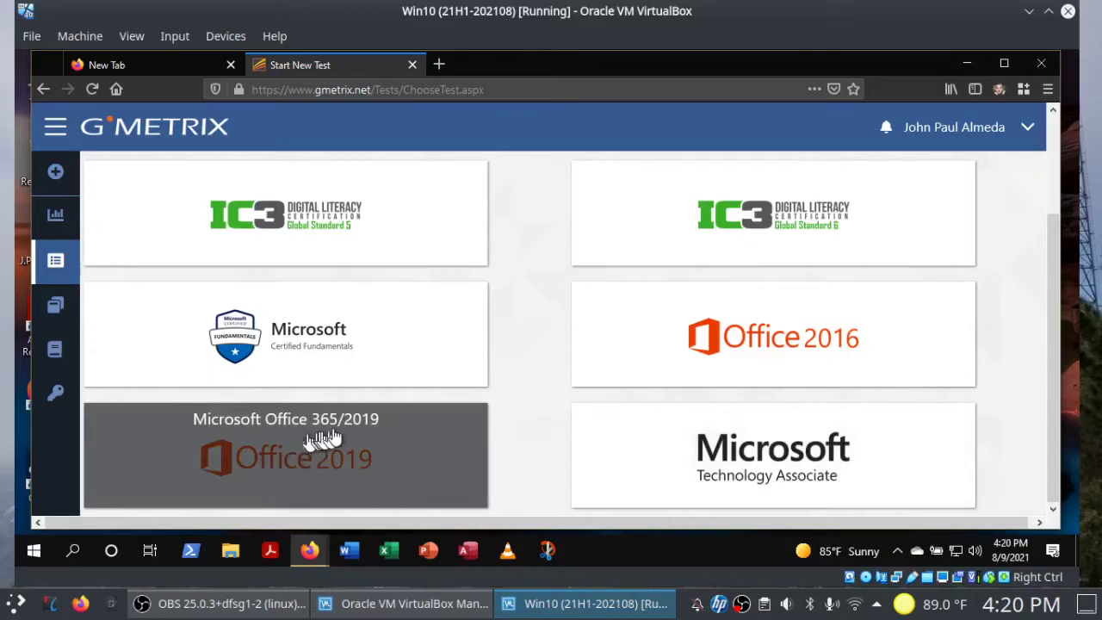
{"action": "left_click", "coordinate": [353, 461]}
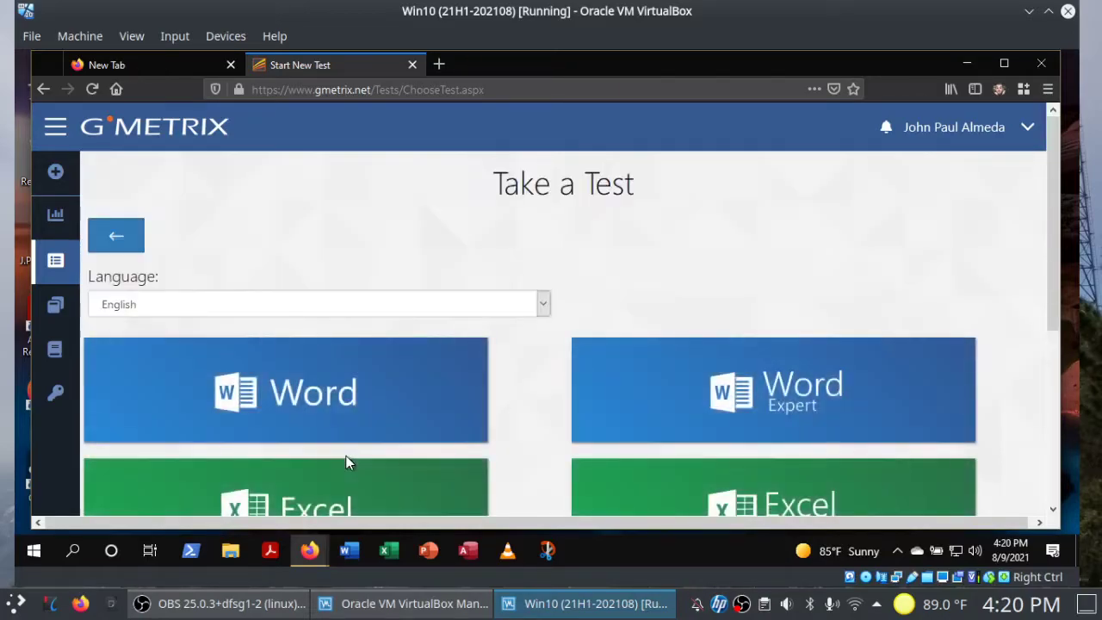
{"action": "left_click_drag", "start_coordinate": [1054, 244], "coordinate": [1048, 374]}
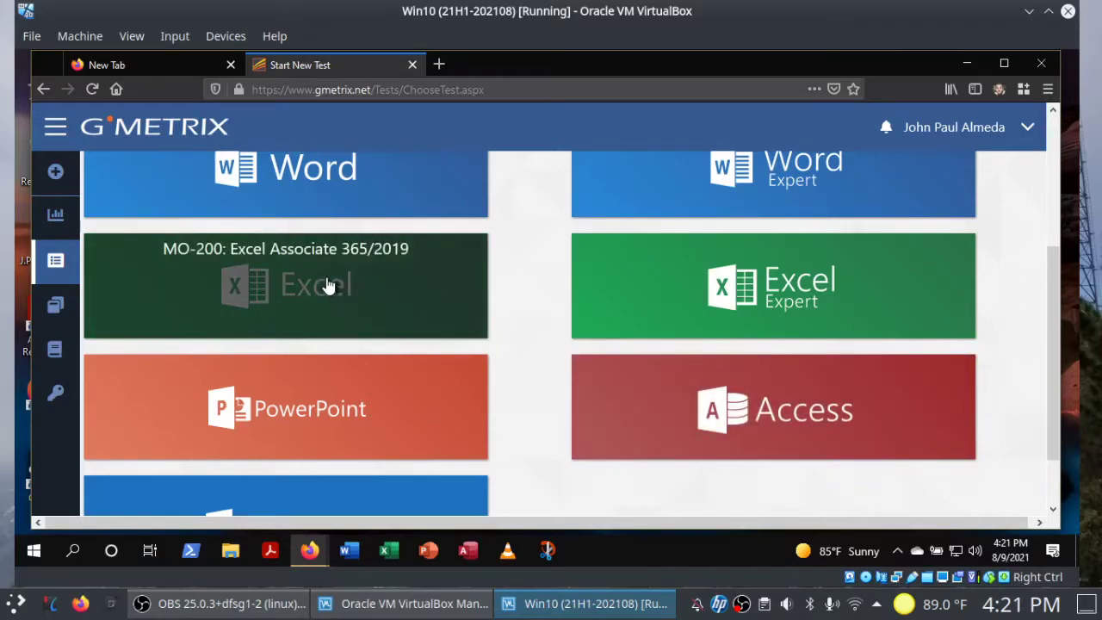
{"action": "left_click", "coordinate": [328, 287]}
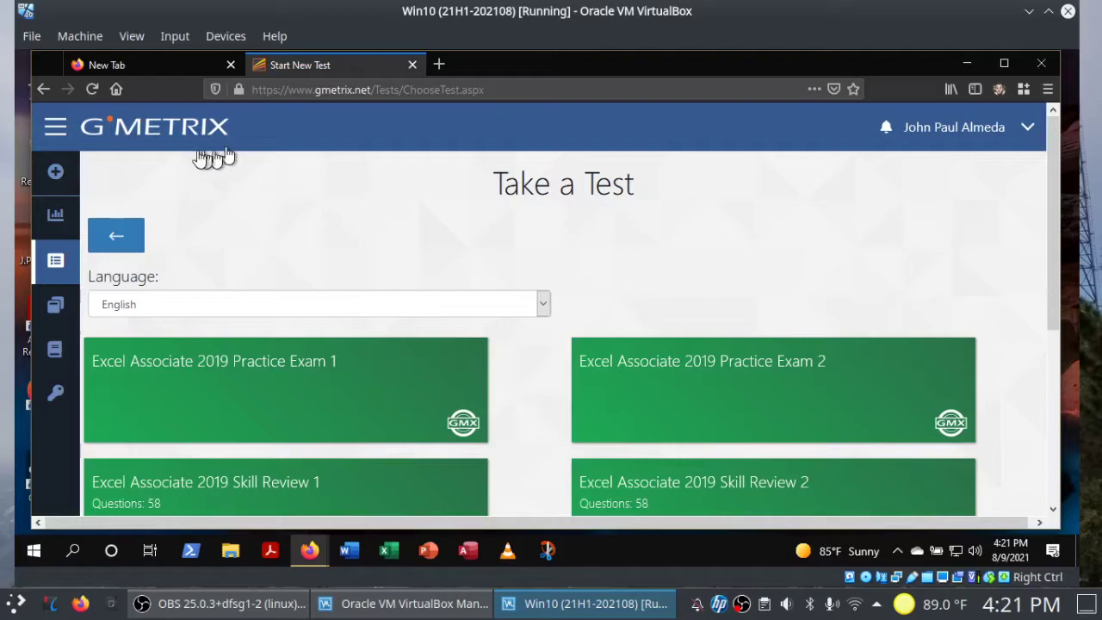
Step: Browse back through the subjects, check Access Expert, then open the Excel Associate 2019 list
{"action": "left_click", "coordinate": [103, 238]}
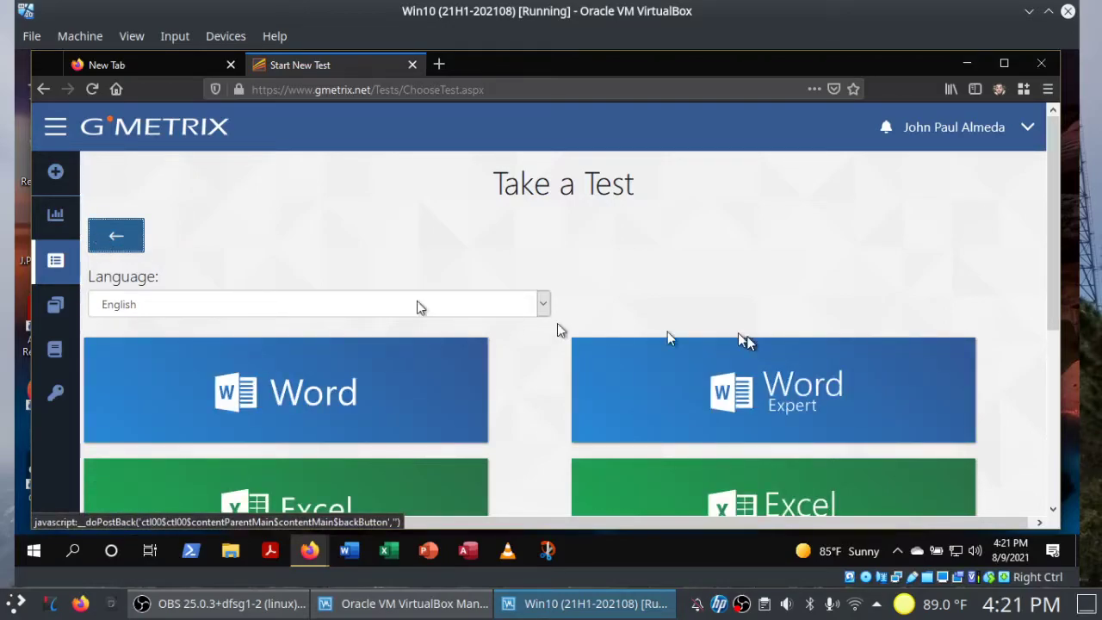
{"action": "scroll", "coordinate": [1055, 463], "scroll_direction": "down", "scroll_amount": 3}
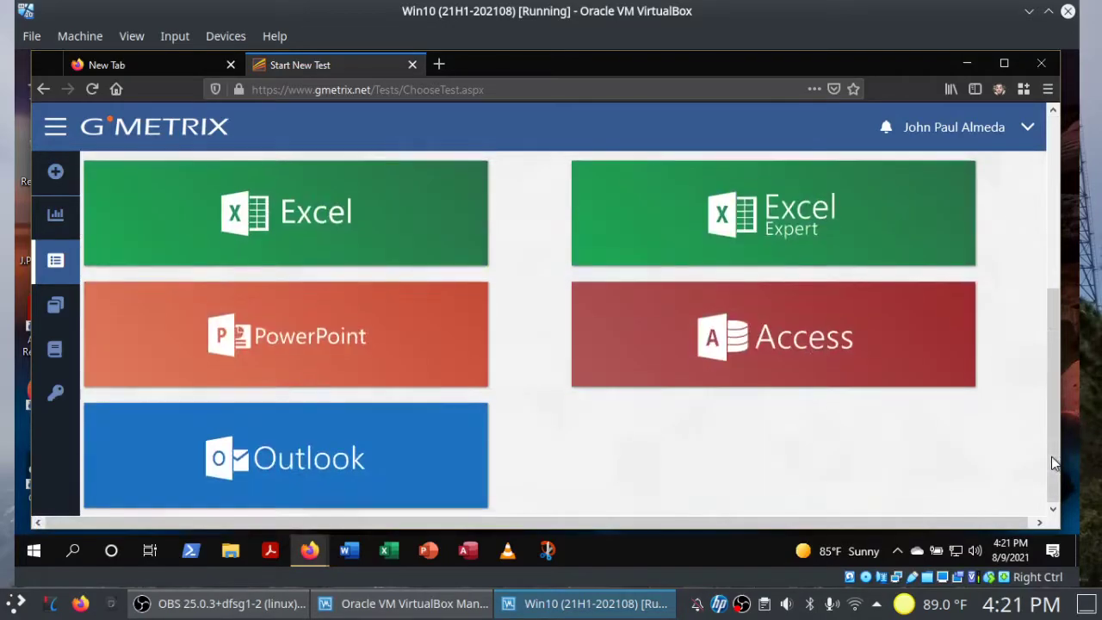
{"action": "left_click", "coordinate": [748, 337]}
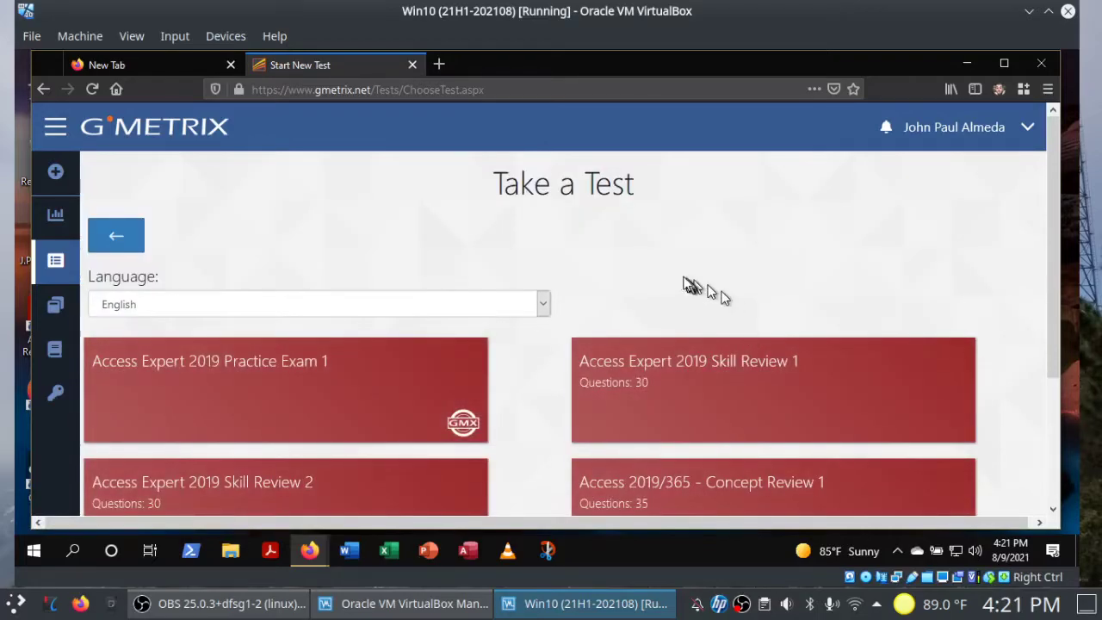
{"action": "left_click", "coordinate": [132, 237]}
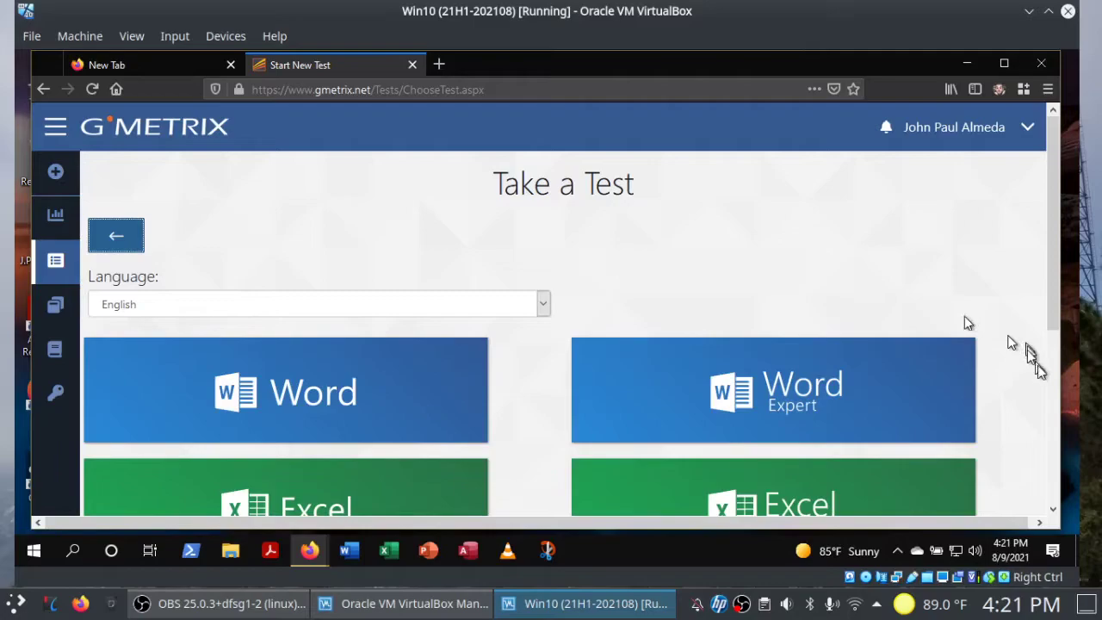
{"action": "scroll", "coordinate": [1051, 388], "scroll_direction": "down", "scroll_amount": 4}
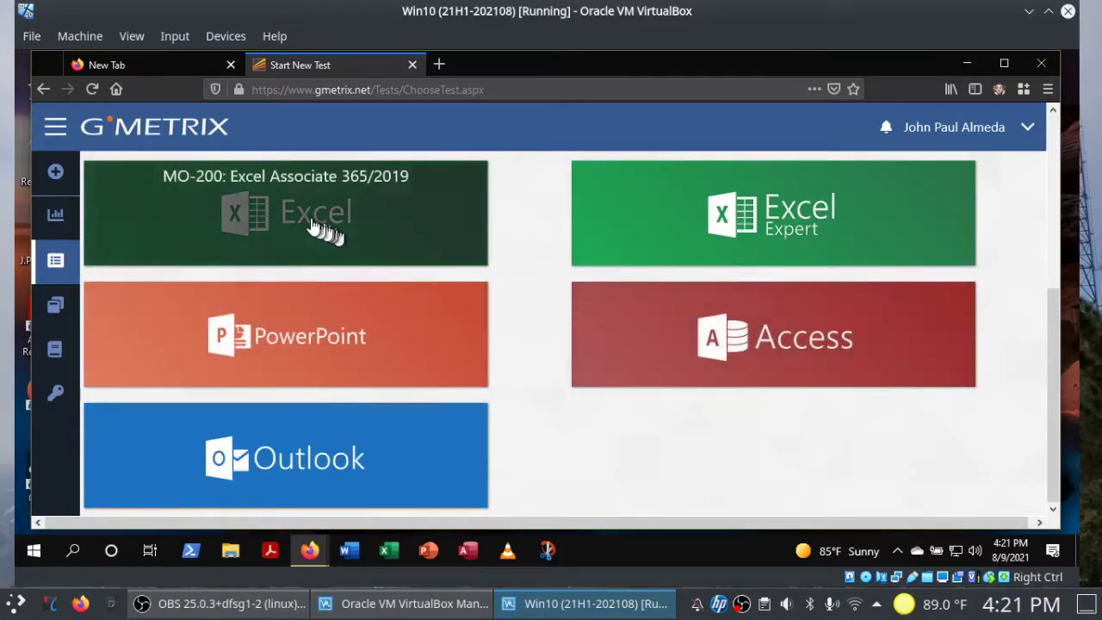
{"action": "left_click", "coordinate": [314, 226]}
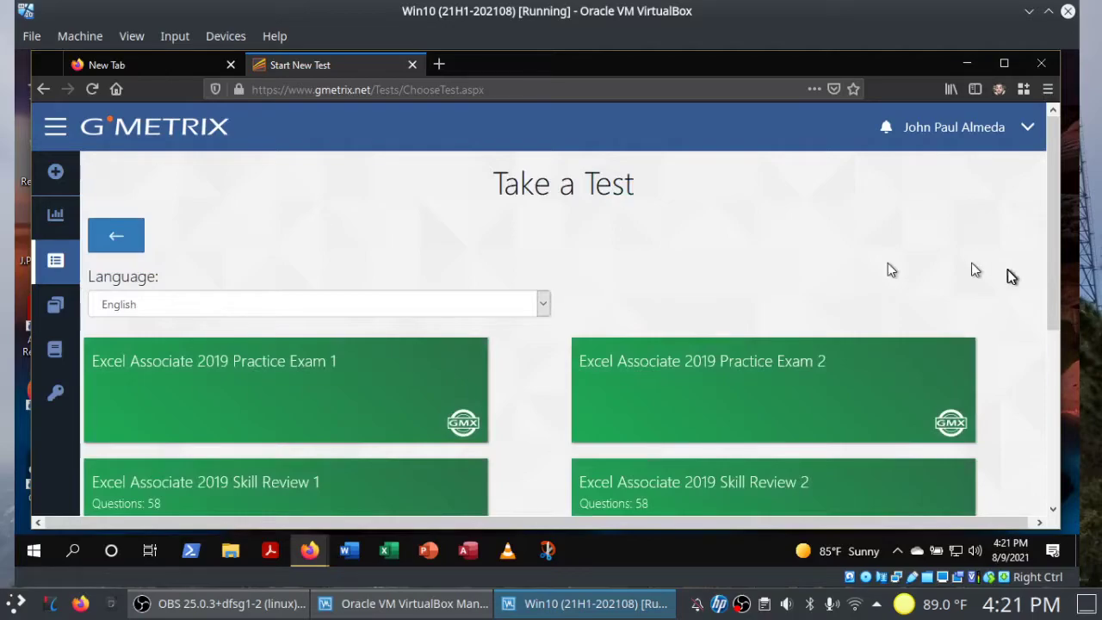
{"action": "left_click_drag", "start_coordinate": [1049, 277], "coordinate": [1040, 252]}
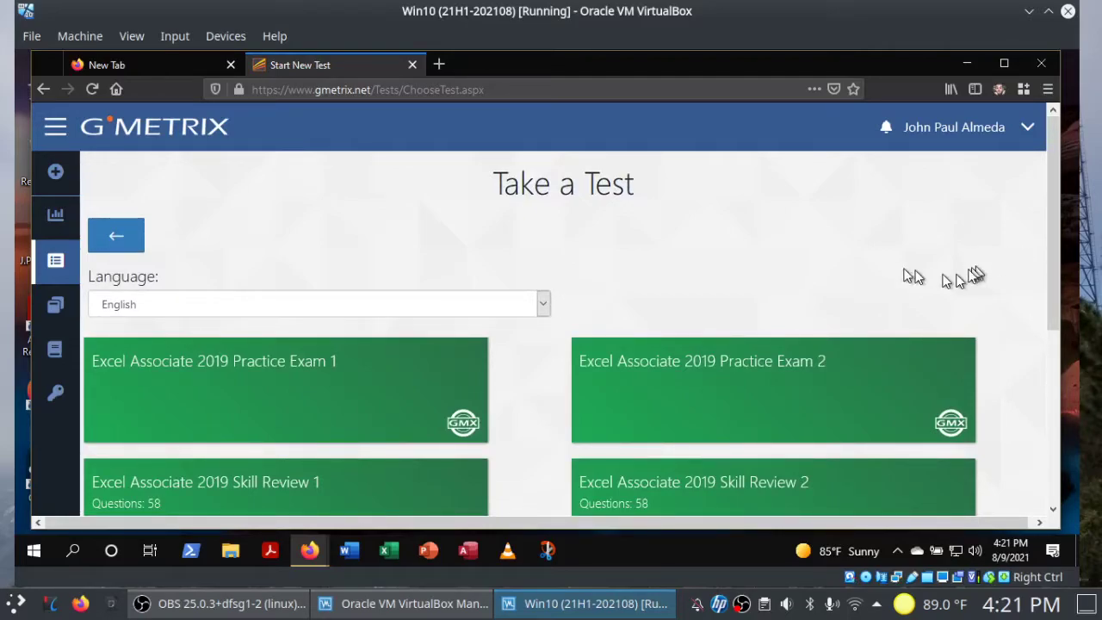
{"action": "mouse_move", "coordinate": [343, 368]}
{"action": "mouse_move", "coordinate": [699, 376]}
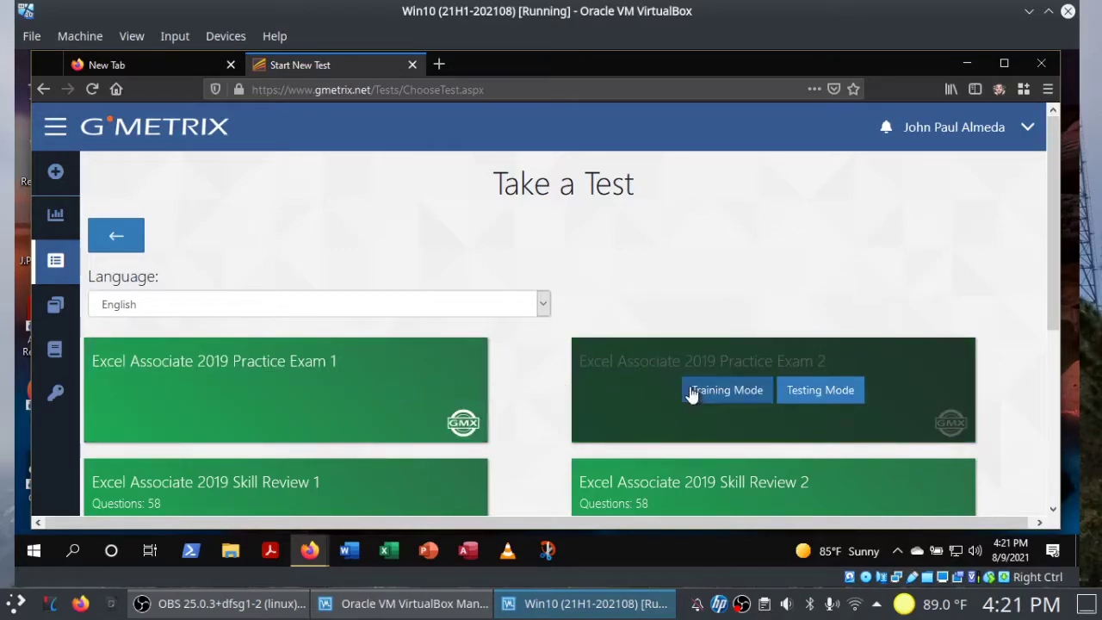
{"action": "mouse_move", "coordinate": [404, 389]}
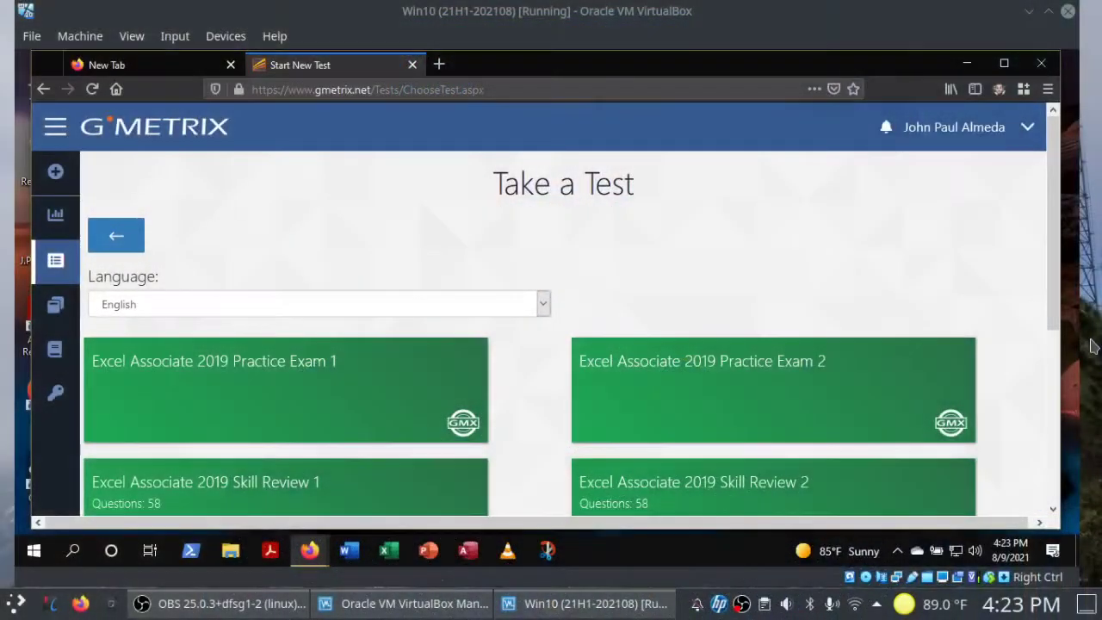
Step: Launch Excel Associate 2019 Practice Exam 1 in training mode on this computer, starting over
{"action": "mouse_move", "coordinate": [340, 357]}
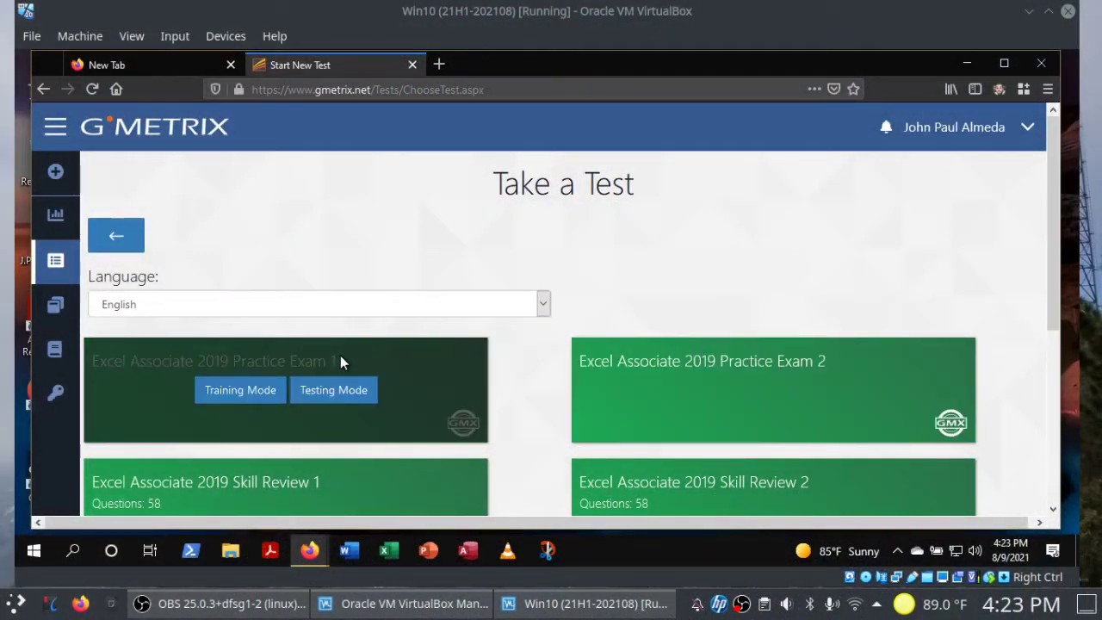
{"action": "left_click", "coordinate": [251, 390]}
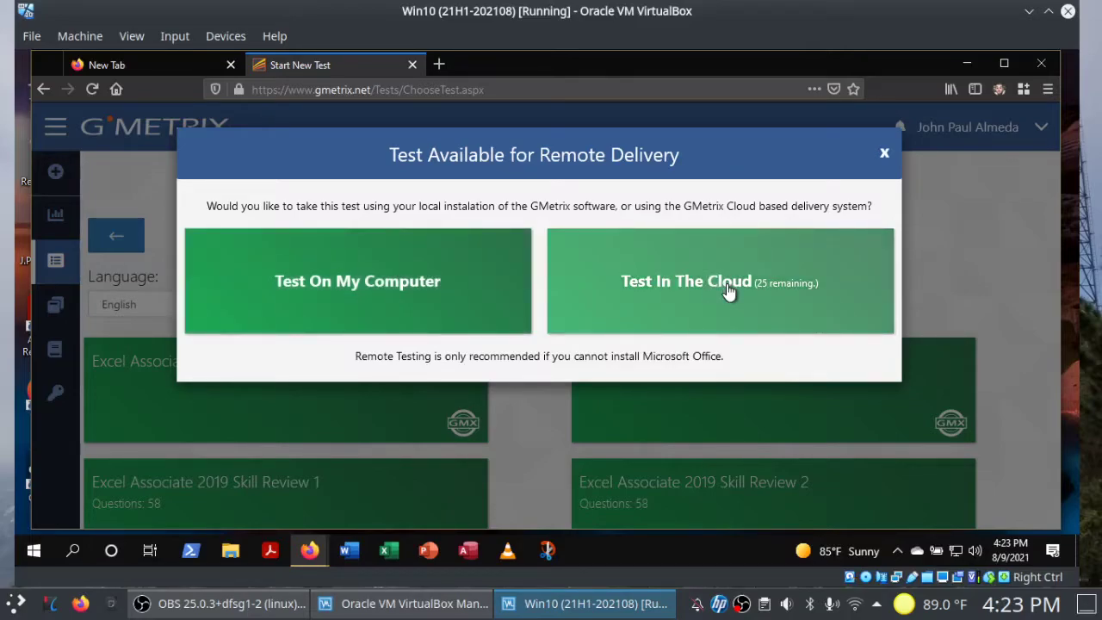
{"action": "left_click", "coordinate": [368, 310]}
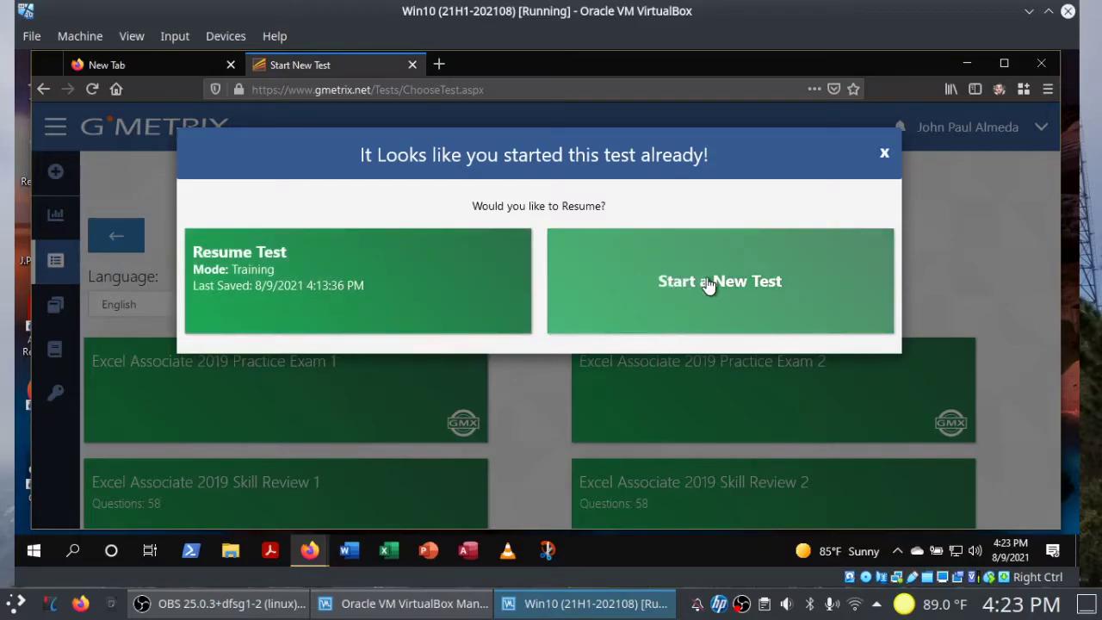
{"action": "left_click", "coordinate": [707, 284]}
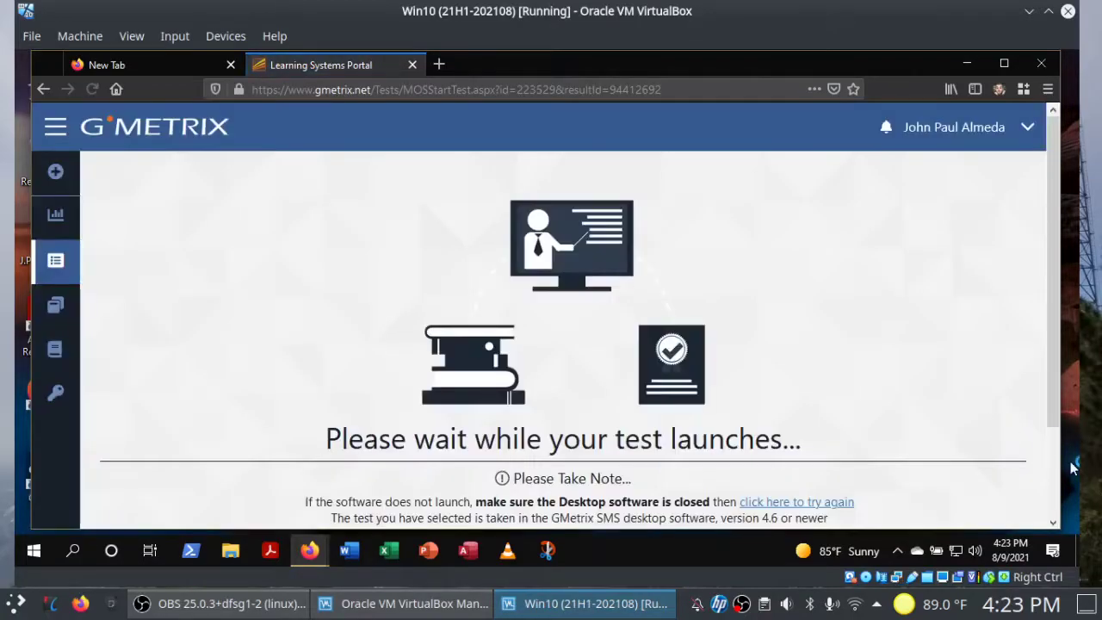
{"action": "scroll", "coordinate": [1054, 483], "scroll_direction": "down", "scroll_amount": 3}
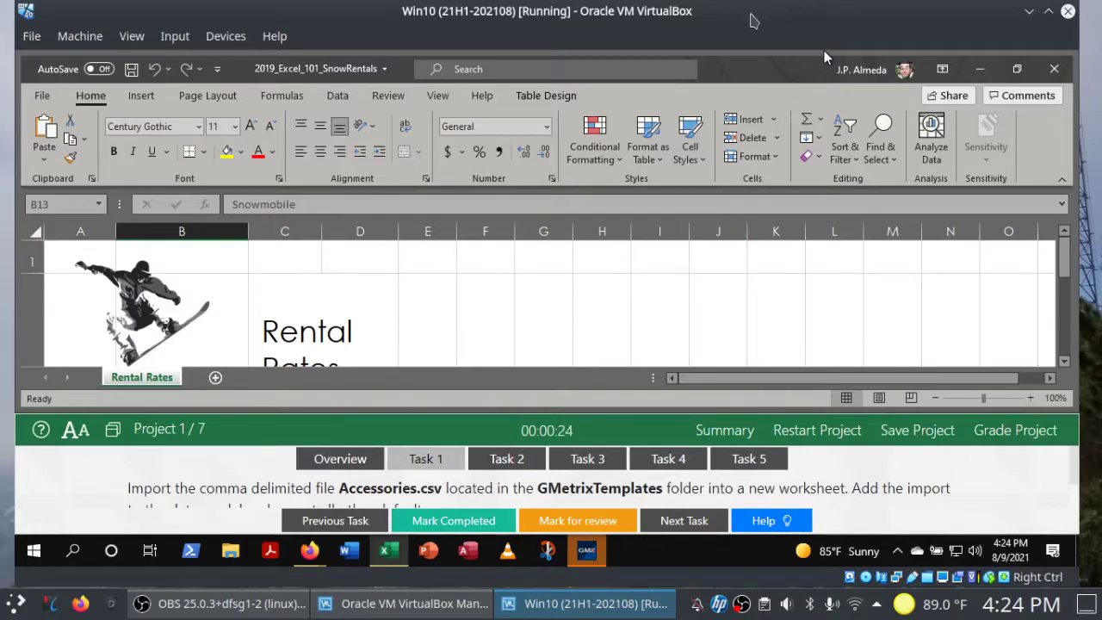
Step: Reposition the VirtualBox window and shorten the GMetrix task panel
{"action": "mouse_move", "coordinate": [752, 17]}
{"action": "left_mouse_down"}
{"action": "mouse_move", "coordinate": [752, 59]}
{"action": "mouse_move", "coordinate": [753, 18]}
{"action": "left_mouse_up"}
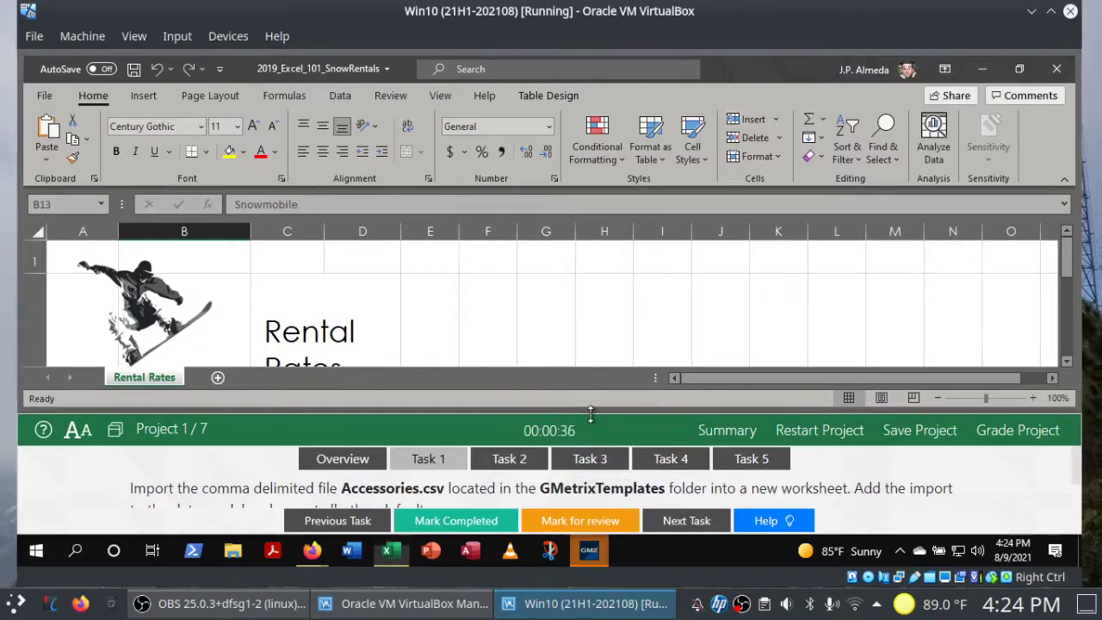
{"action": "mouse_move", "coordinate": [591, 415]}
{"action": "left_mouse_down"}
{"action": "mouse_move", "coordinate": [590, 472]}
{"action": "mouse_move", "coordinate": [576, 412]}
{"action": "left_mouse_up"}
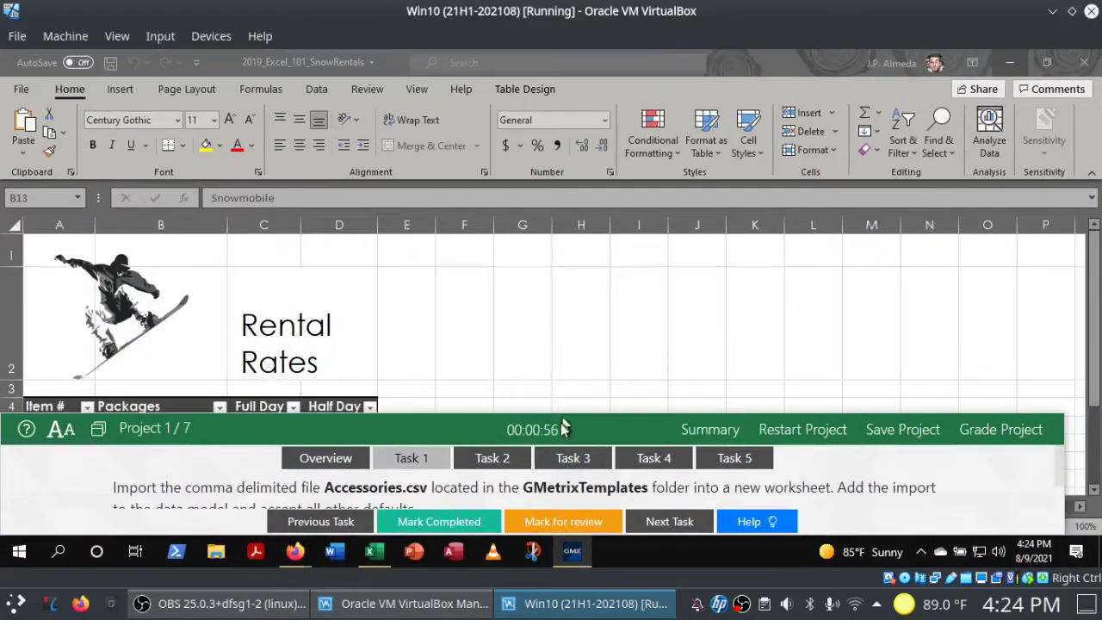
Step: View and close the interface tips, then cycle the AA text size until Task 1 fits
{"action": "left_click", "coordinate": [19, 434]}
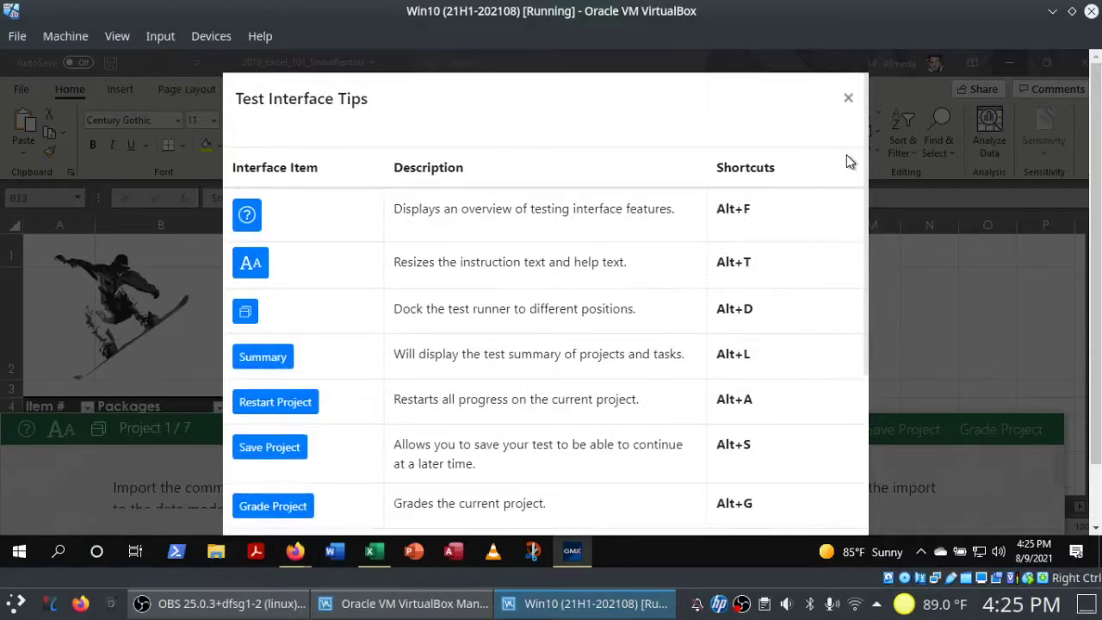
{"action": "left_click", "coordinate": [848, 98]}
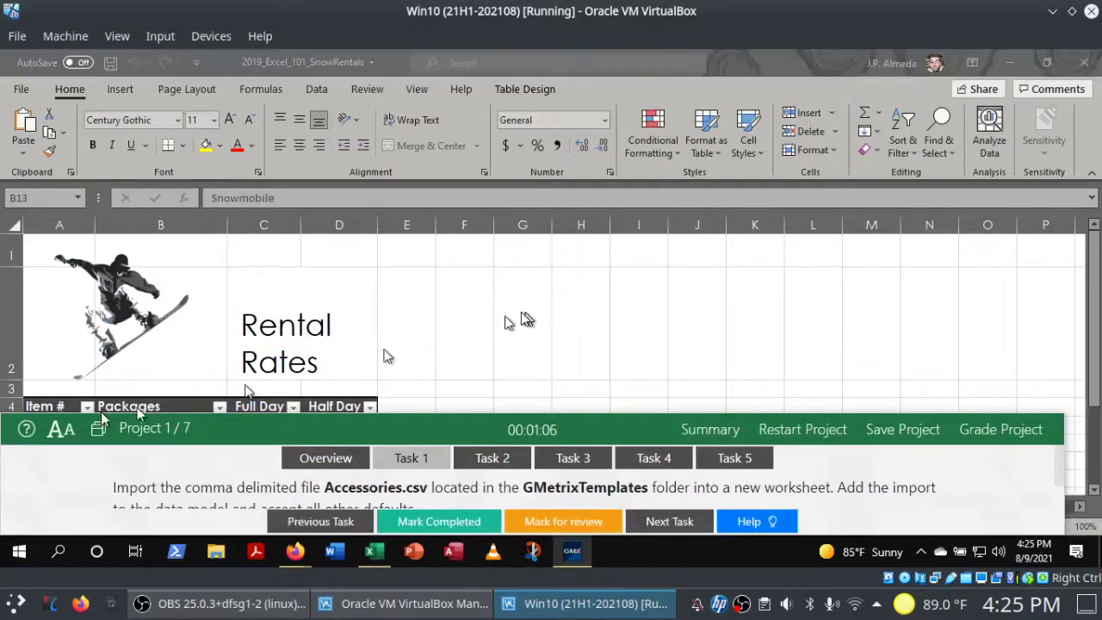
{"action": "left_click", "coordinate": [61, 430]}
{"action": "left_click", "coordinate": [60, 431]}
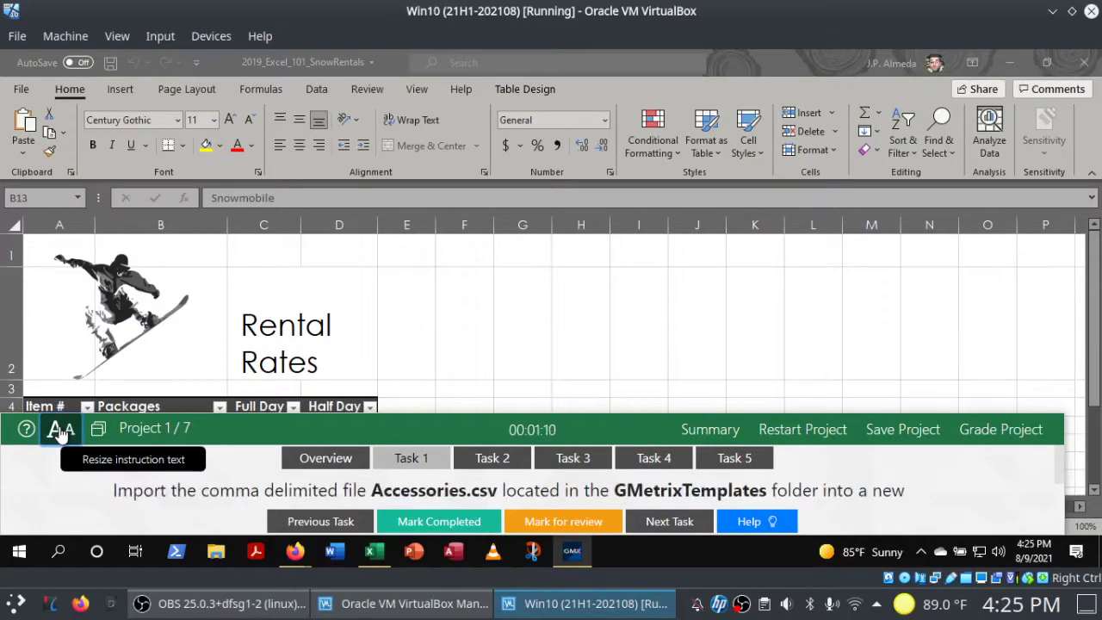
{"action": "left_click", "coordinate": [61, 431]}
{"action": "left_click", "coordinate": [60, 431]}
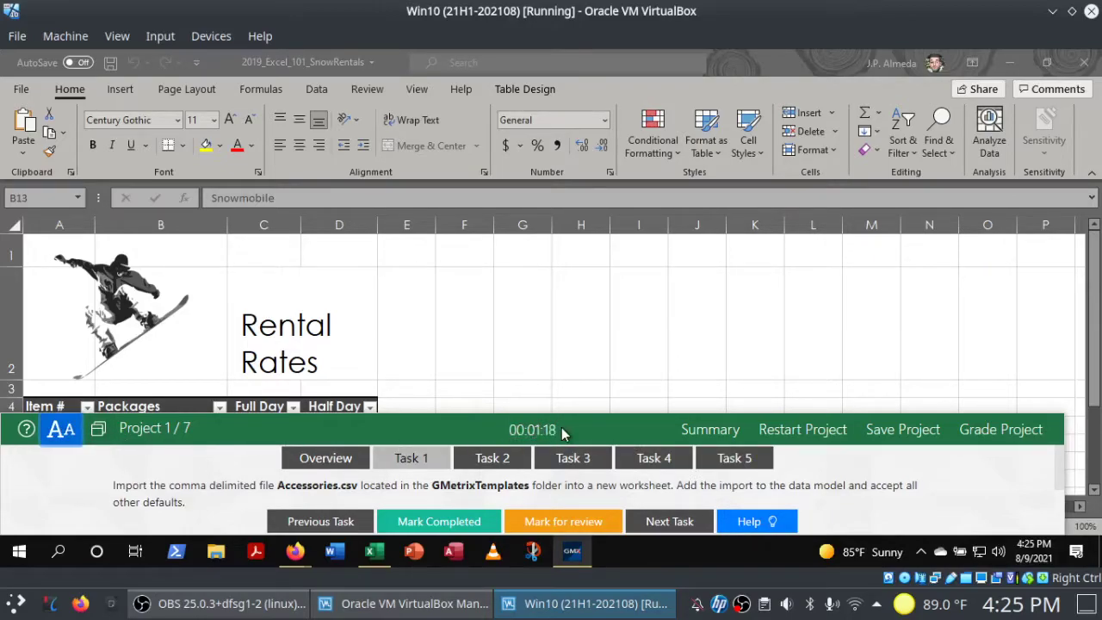
{"action": "left_click", "coordinate": [699, 429]}
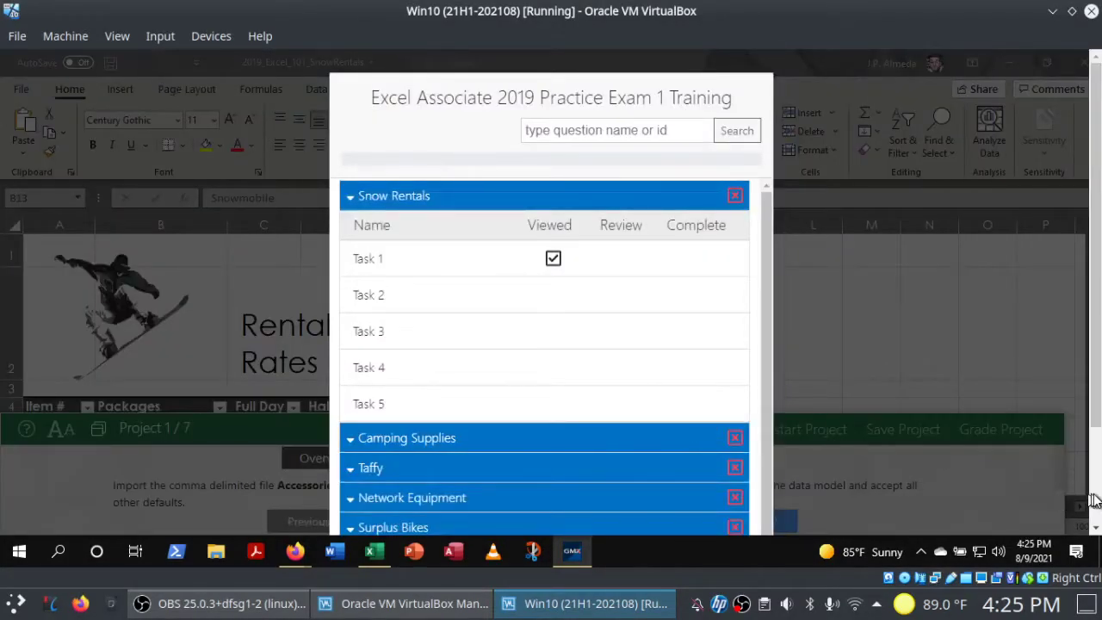
{"action": "scroll", "coordinate": [1095, 500], "scroll_direction": "down", "scroll_amount": 3}
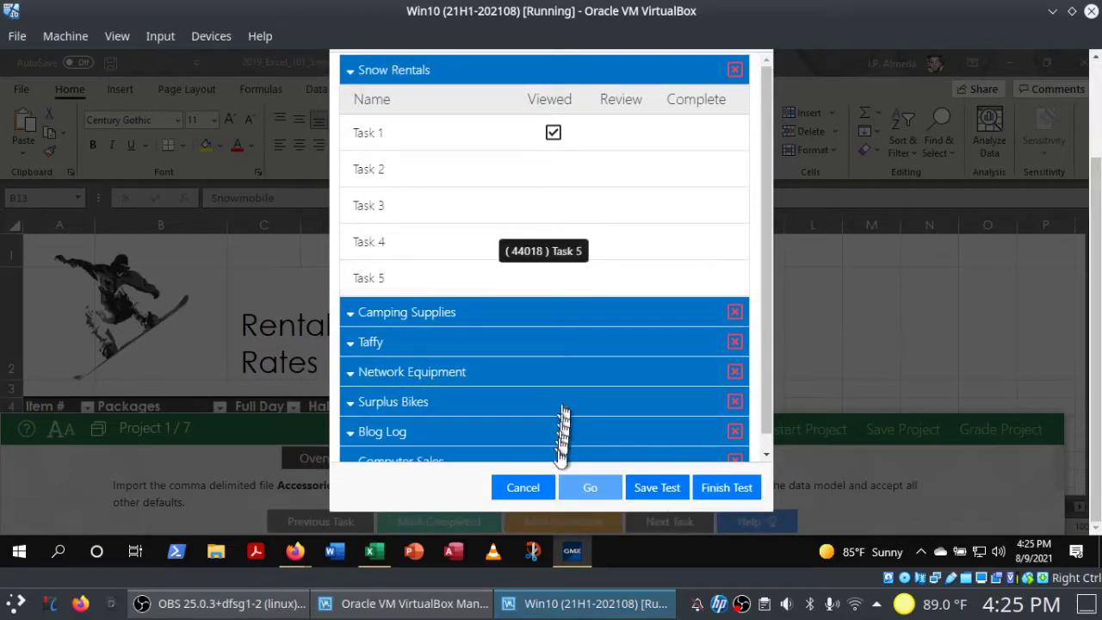
{"action": "left_click", "coordinate": [528, 491]}
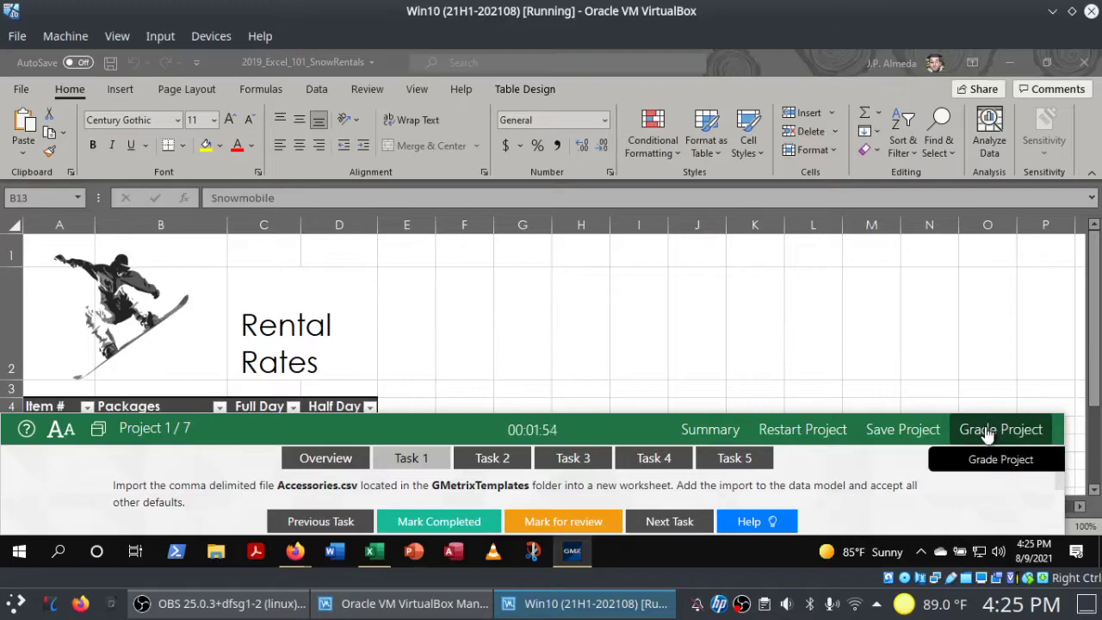
{"action": "left_click", "coordinate": [316, 466]}
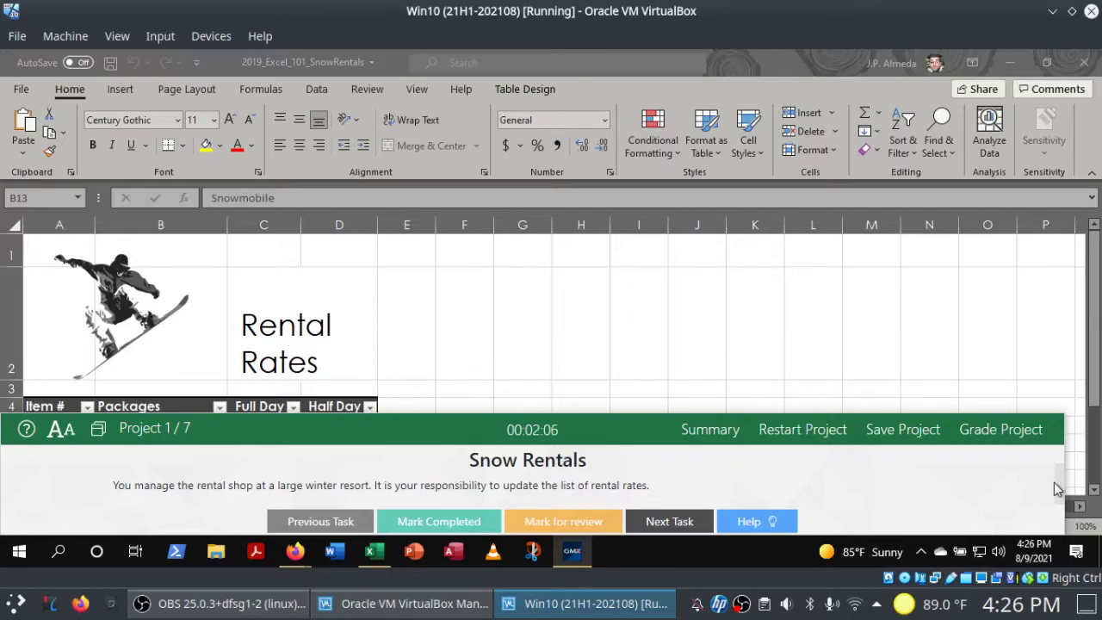
{"action": "mouse_move", "coordinate": [1056, 439]}
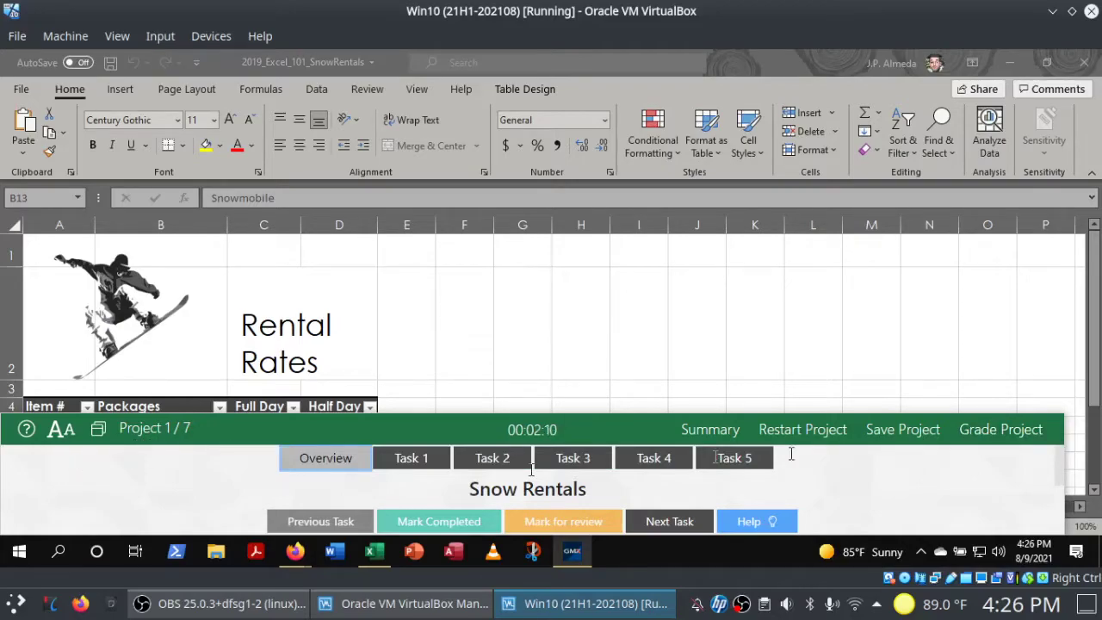
{"action": "left_click", "coordinate": [401, 463]}
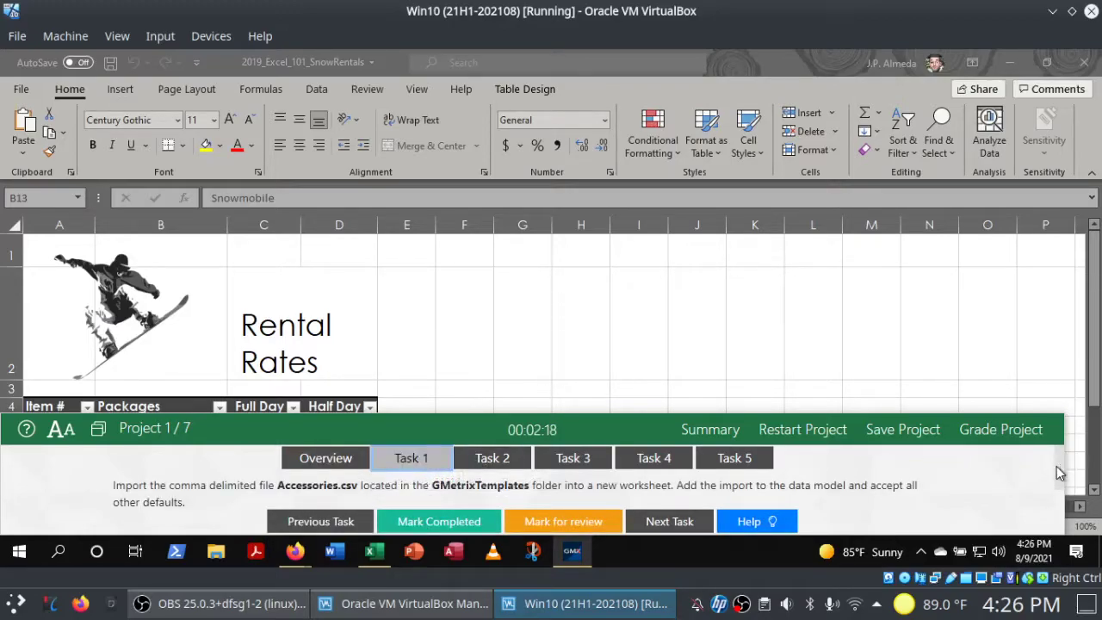
{"action": "scroll", "coordinate": [1060, 473], "scroll_direction": "down", "scroll_amount": 1}
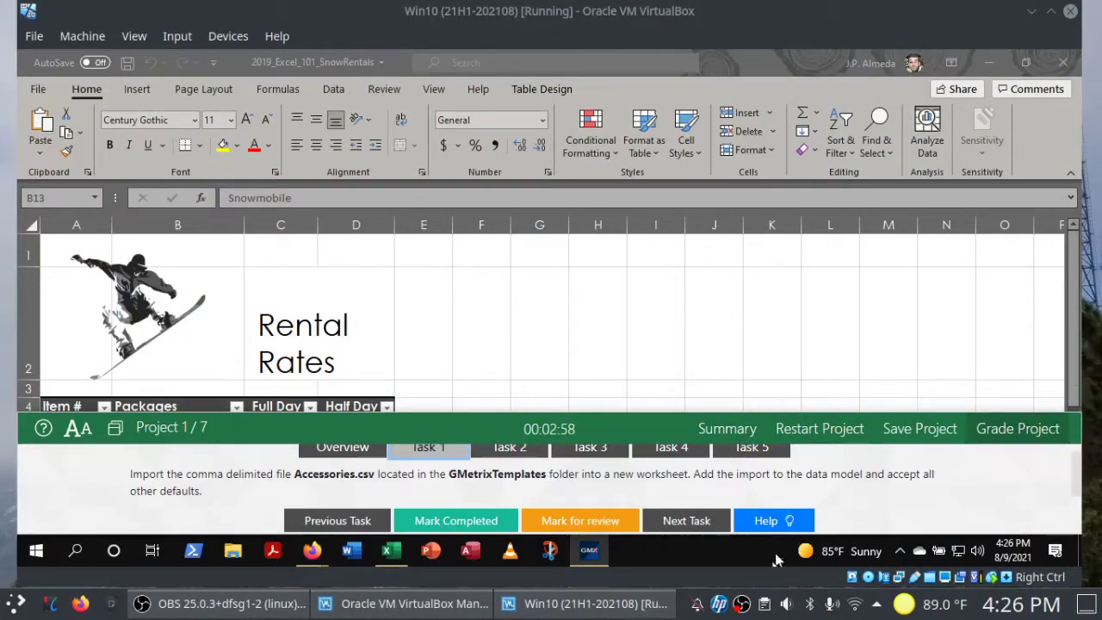
Step: Show task help, then import GMetrixTemplates\Accessories.csv via Data > From Text/CSV to its comma-delimited preview
{"action": "left_click", "coordinate": [764, 522]}
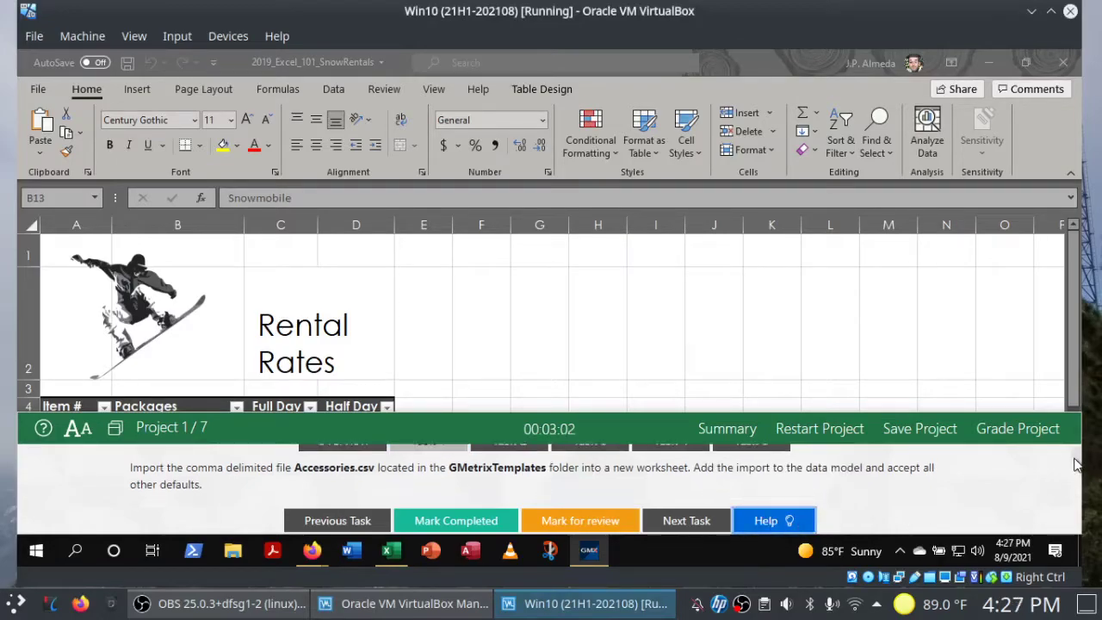
{"action": "scroll", "coordinate": [1068, 482], "scroll_direction": "up", "scroll_amount": 1}
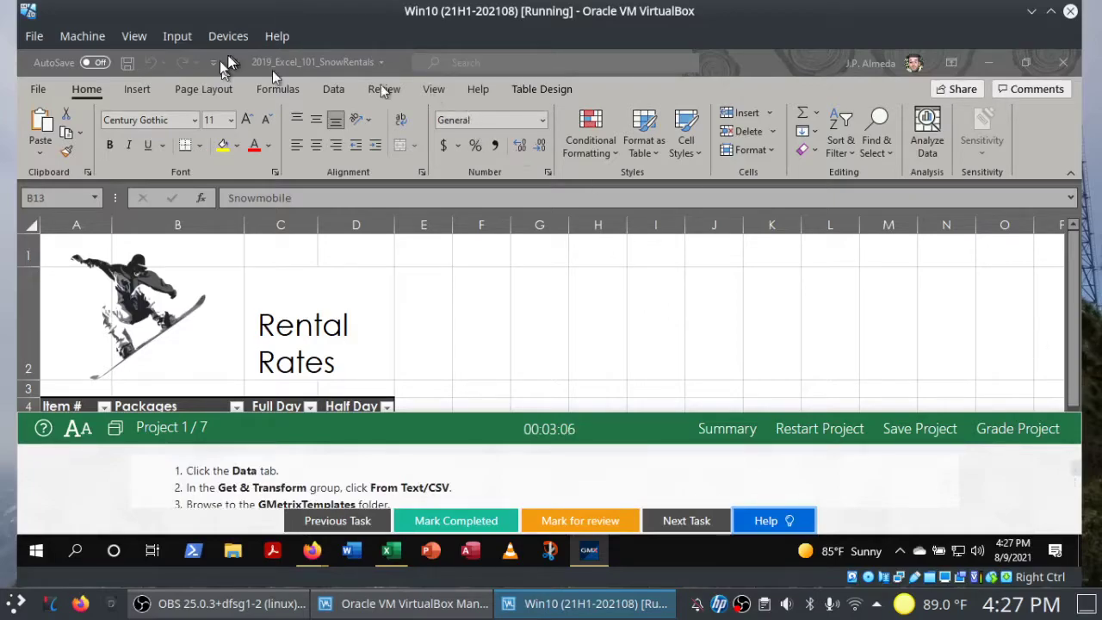
{"action": "left_click", "coordinate": [332, 89]}
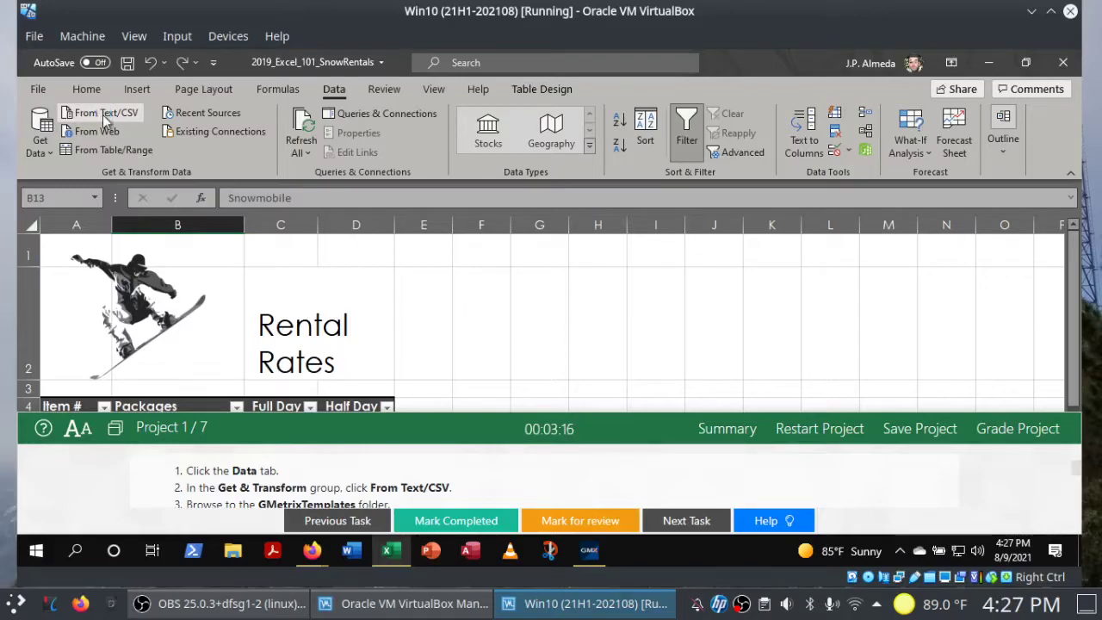
{"action": "left_click", "coordinate": [105, 115]}
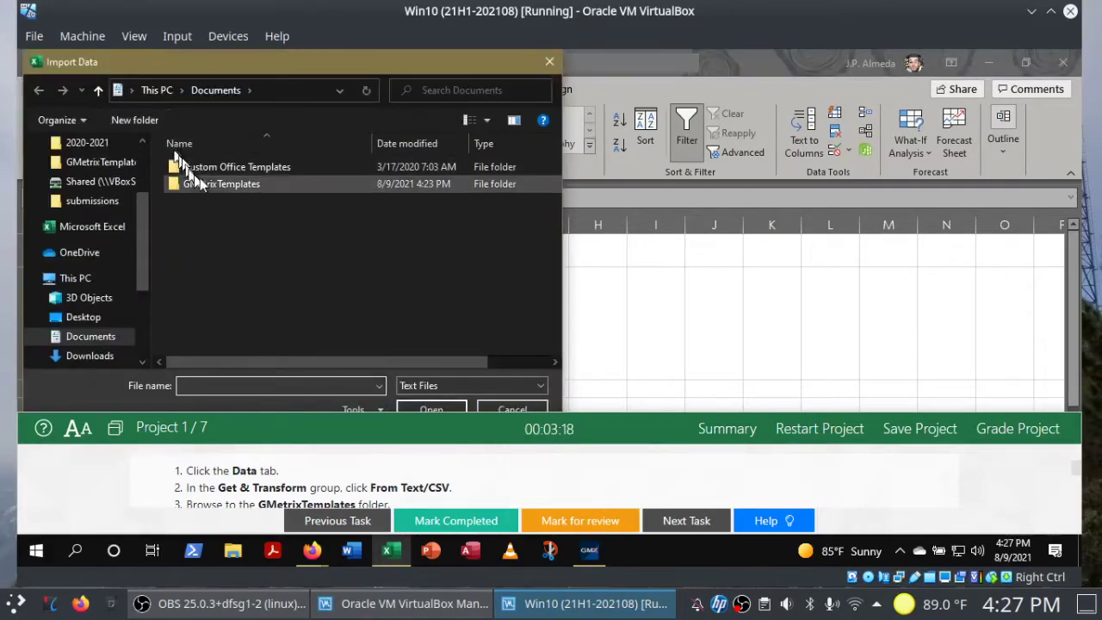
{"action": "double_click", "coordinate": [214, 183]}
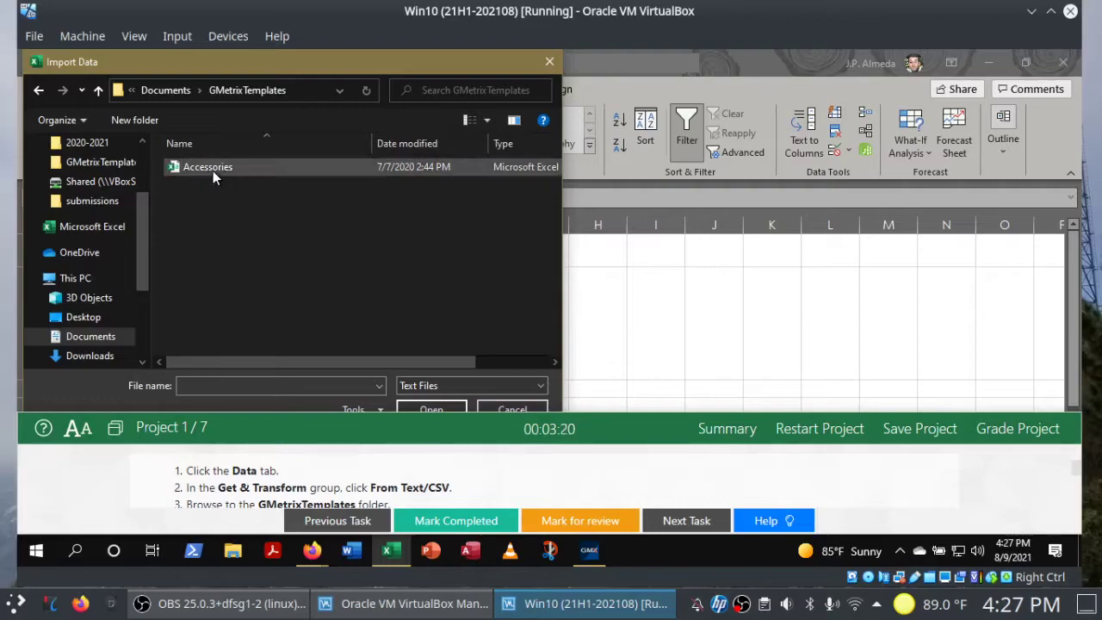
{"action": "left_click", "coordinate": [213, 171]}
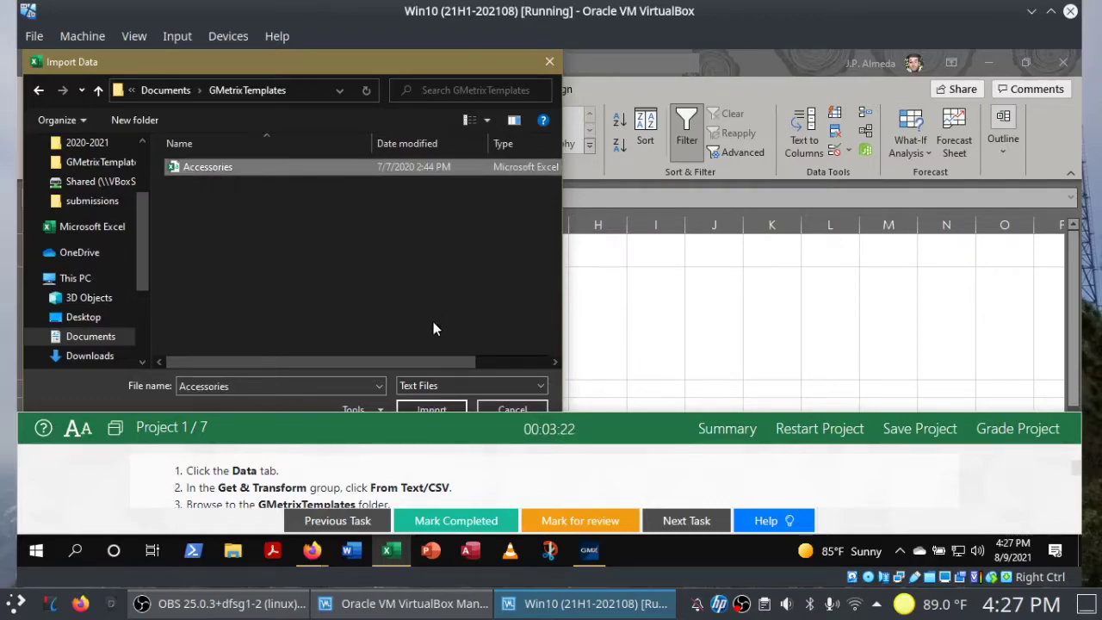
{"action": "left_click", "coordinate": [426, 408]}
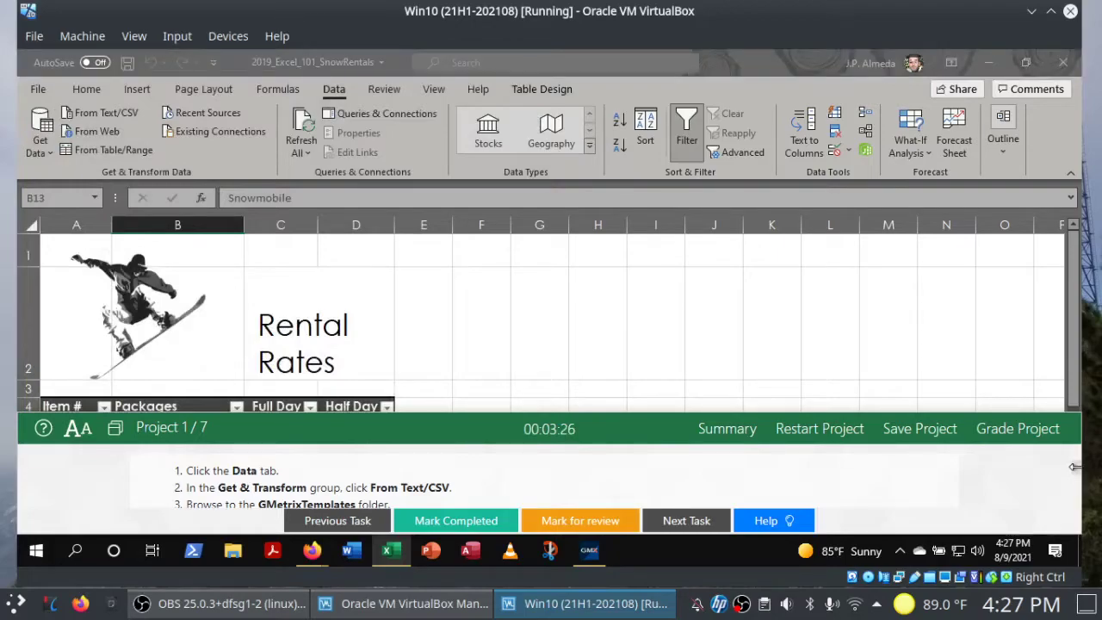
{"action": "scroll", "coordinate": [1077, 474], "scroll_direction": "down", "scroll_amount": 2}
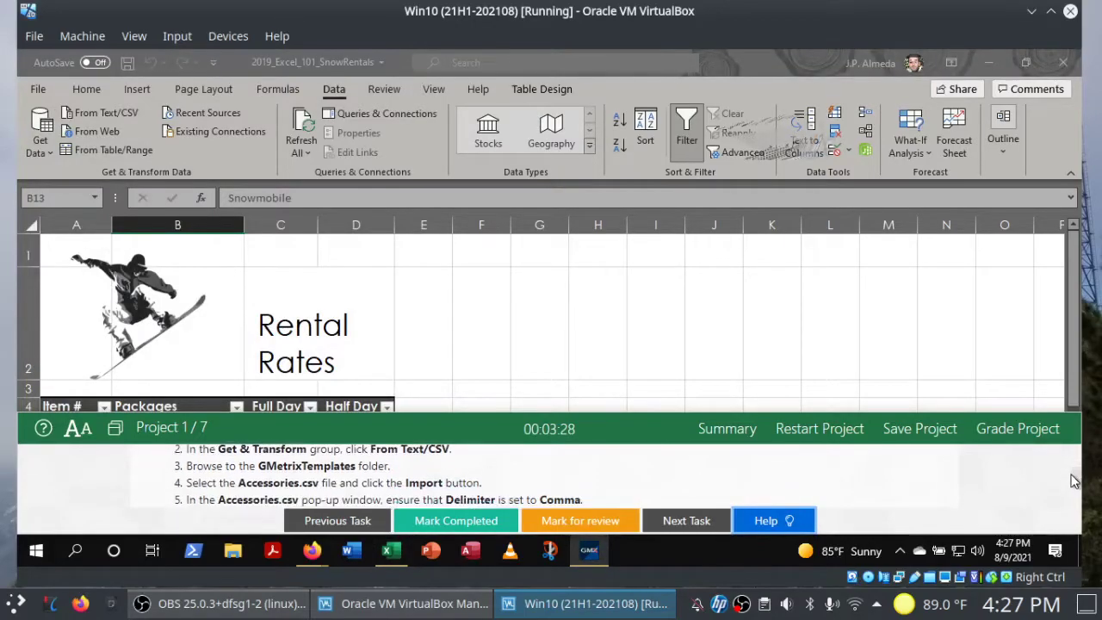
{"action": "scroll", "coordinate": [1074, 480], "scroll_direction": "down", "scroll_amount": 2}
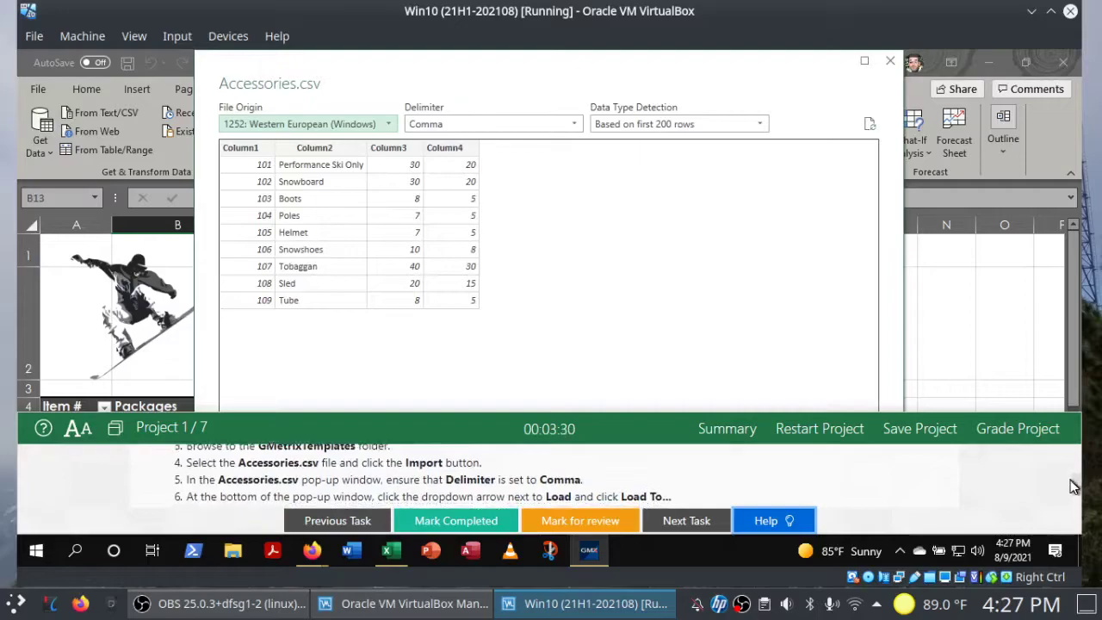
Step: Load Accessories as a Table on a New worksheet with Add this data to the Data Model ticked
{"action": "scroll", "coordinate": [1074, 486], "scroll_direction": "down", "scroll_amount": 2}
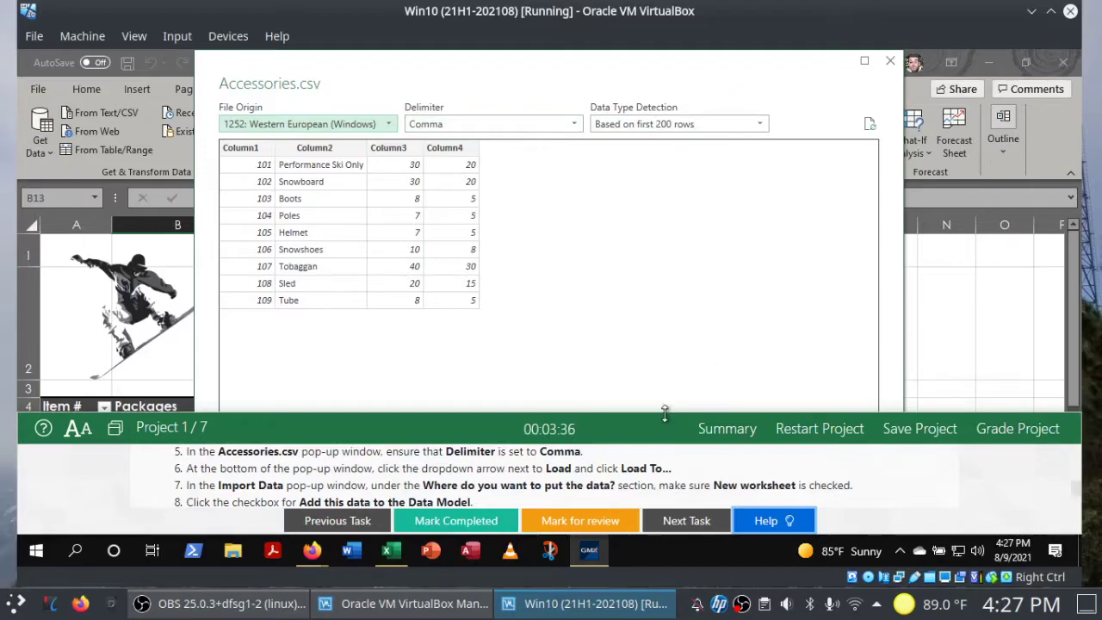
{"action": "left_click_drag", "start_coordinate": [665, 413], "coordinate": [660, 516]}
{"action": "left_click", "coordinate": [727, 501]}
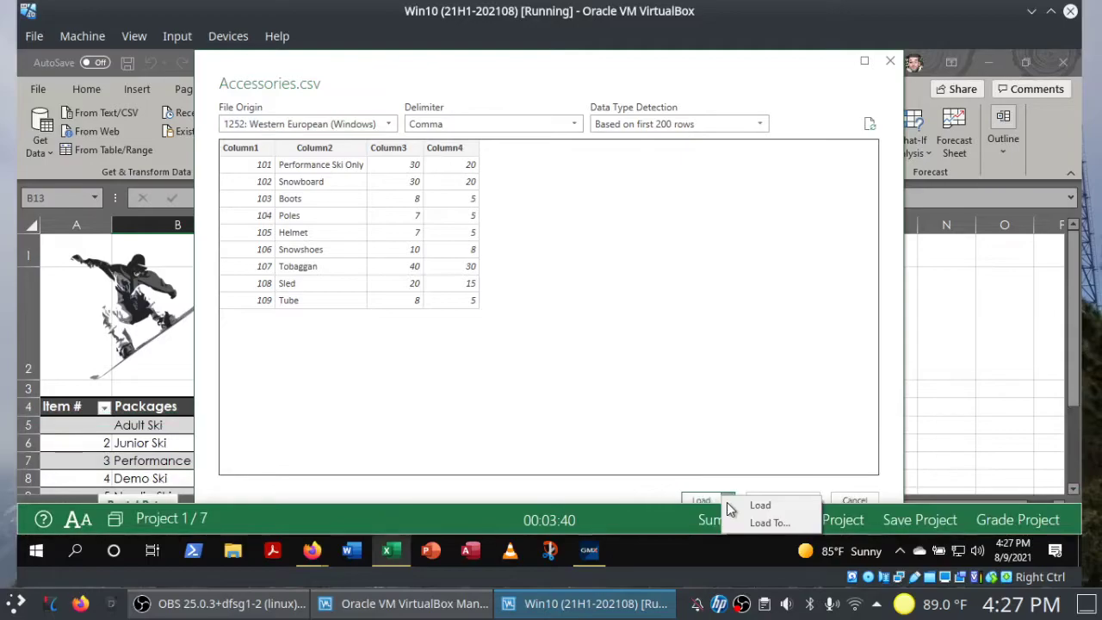
{"action": "left_click", "coordinate": [762, 524]}
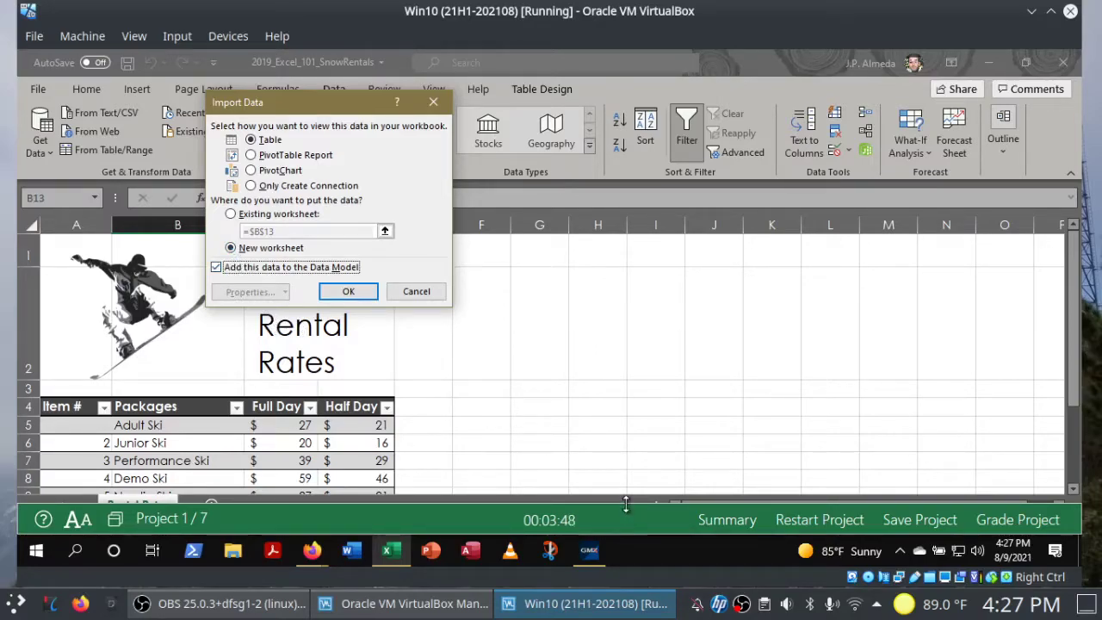
{"action": "left_click_drag", "start_coordinate": [626, 506], "coordinate": [601, 360]}
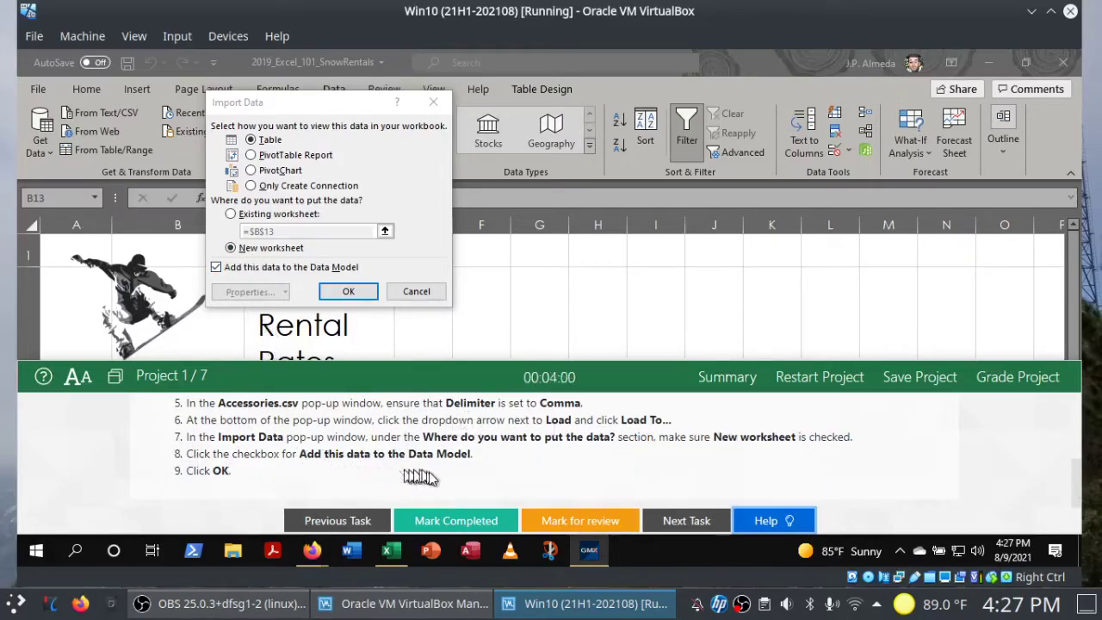
{"action": "left_click", "coordinate": [349, 291]}
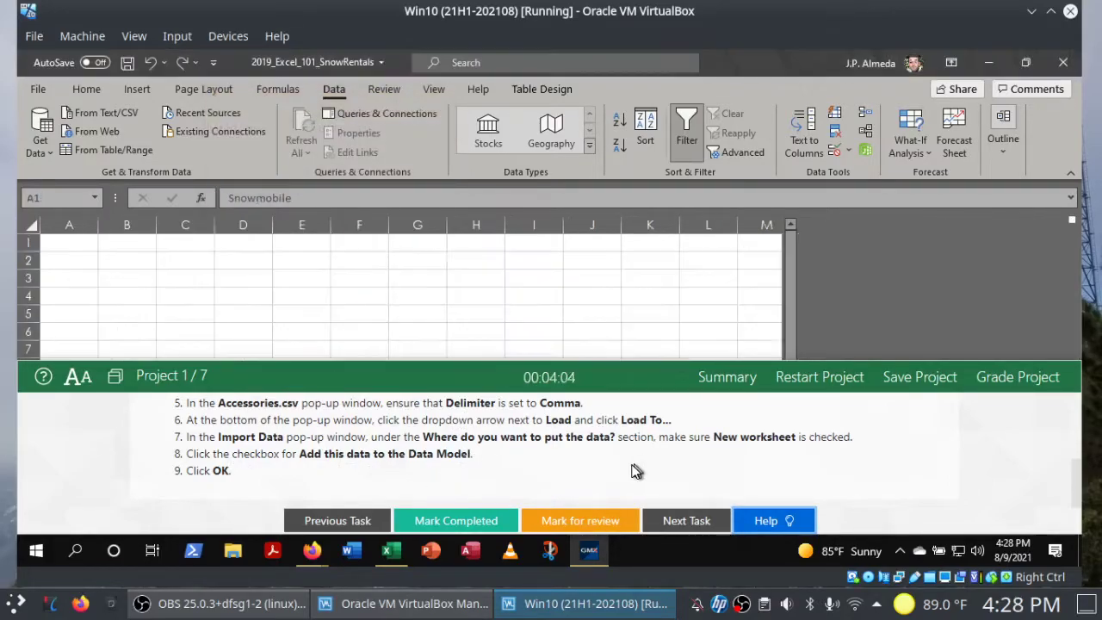
Step: Review the imported Accessories table and submit the project with Grade Project
{"action": "scroll", "coordinate": [1077, 426], "scroll_direction": "up", "scroll_amount": 2}
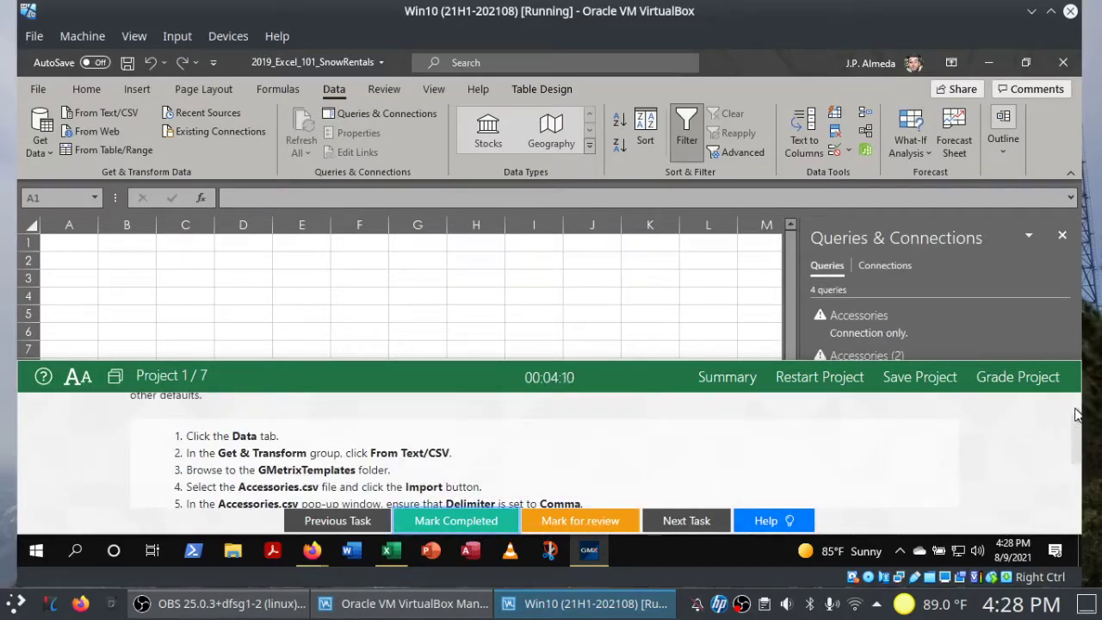
{"action": "scroll", "coordinate": [1076, 414], "scroll_direction": "up", "scroll_amount": 2}
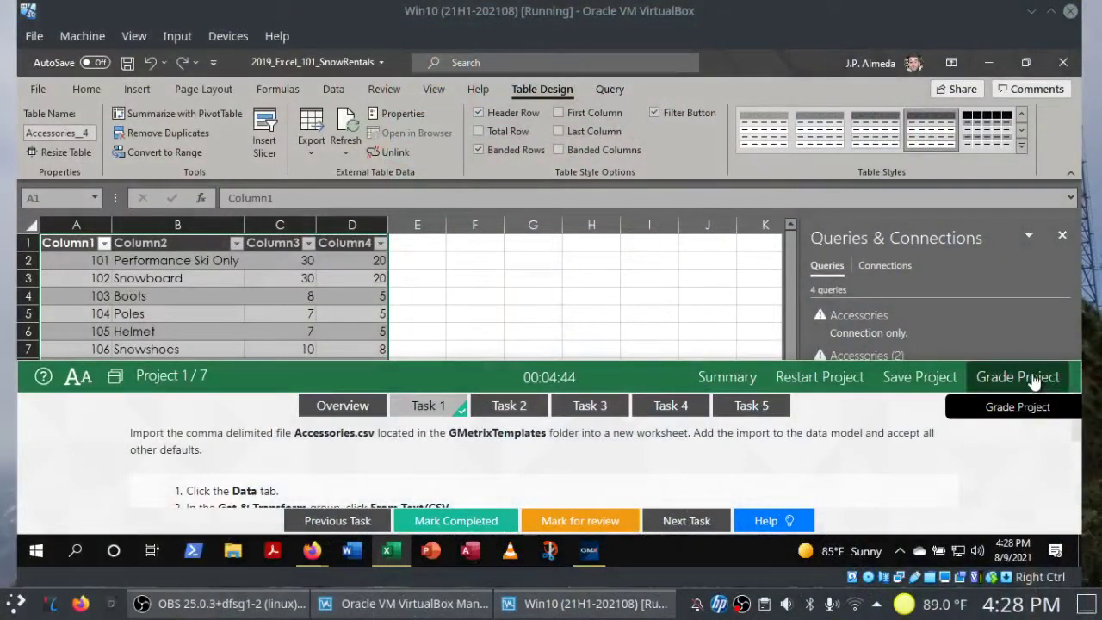
{"action": "left_click", "coordinate": [1034, 381]}
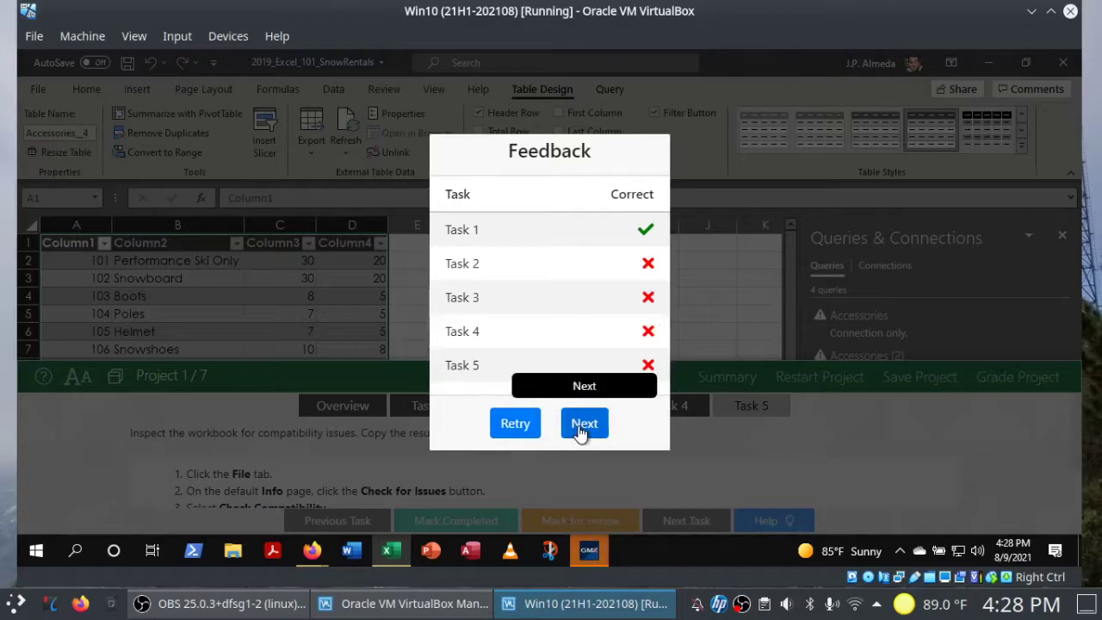
Step: Confirm a project retry and bring up Task 2: clear formatting in A4:D4 on Rental Rates
{"action": "left_click", "coordinate": [510, 425]}
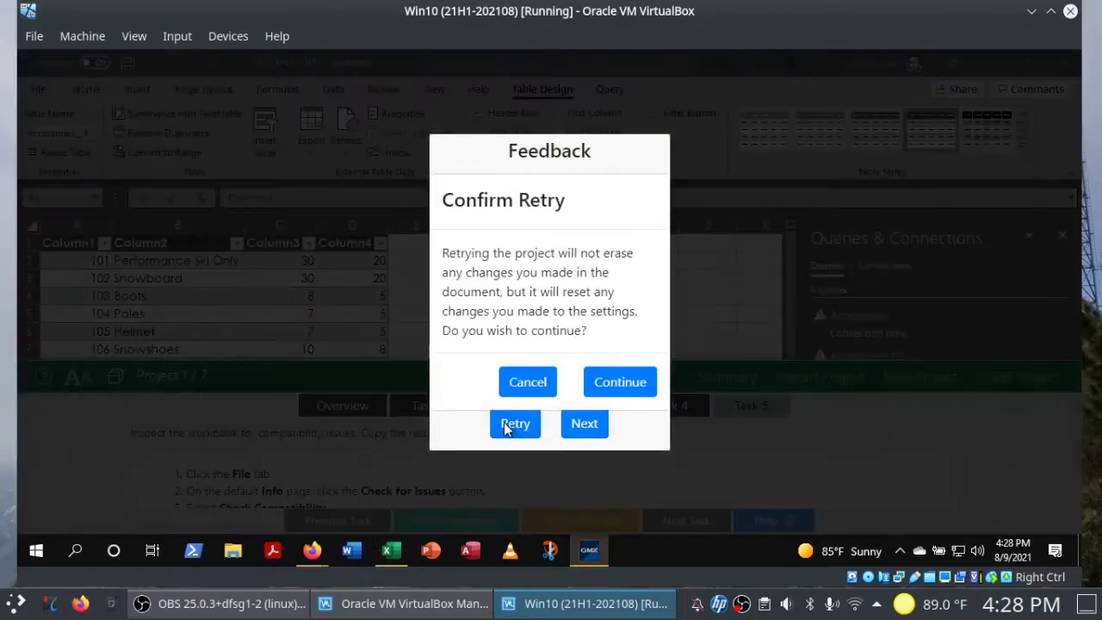
{"action": "left_click", "coordinate": [611, 385]}
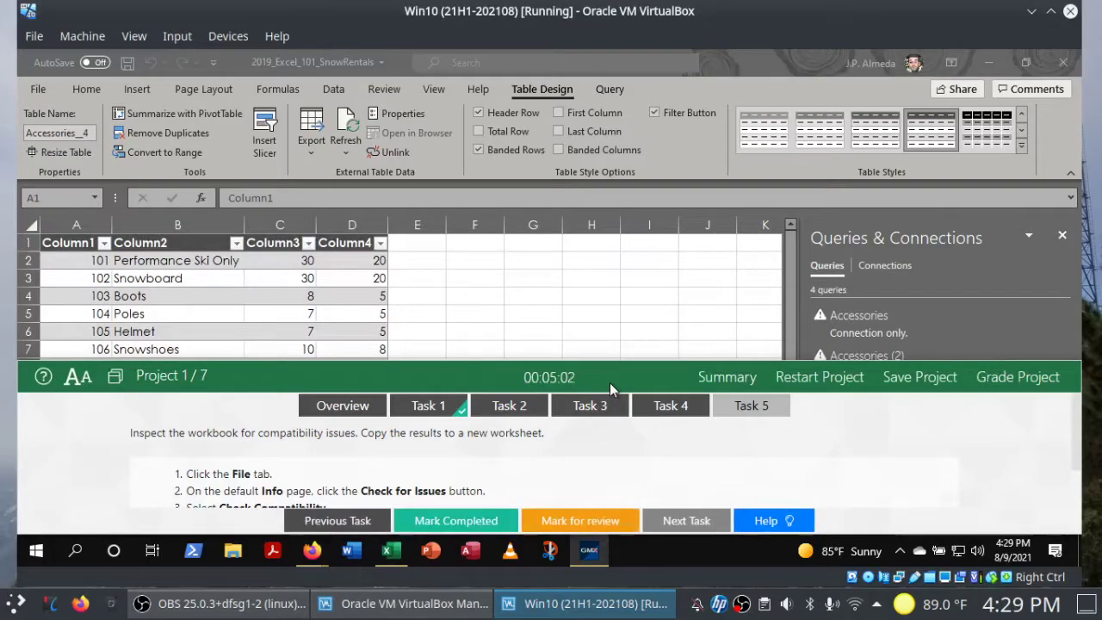
{"action": "left_click", "coordinate": [520, 407]}
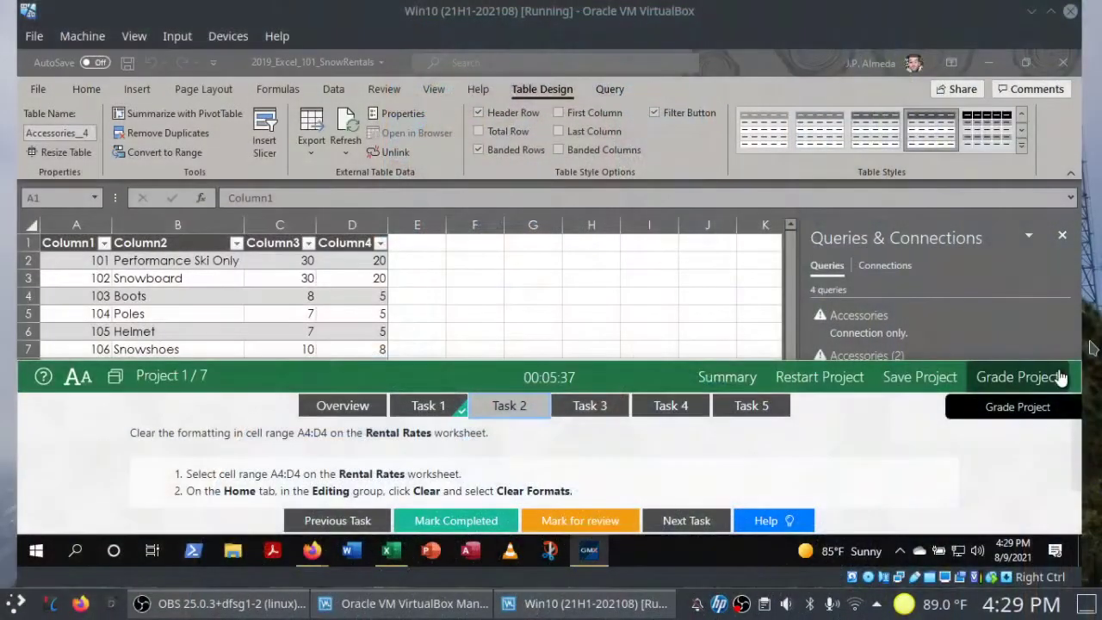
Step: Save and exit the practice test, choosing Cloud in the Save Test dialog
{"action": "left_click", "coordinate": [923, 379]}
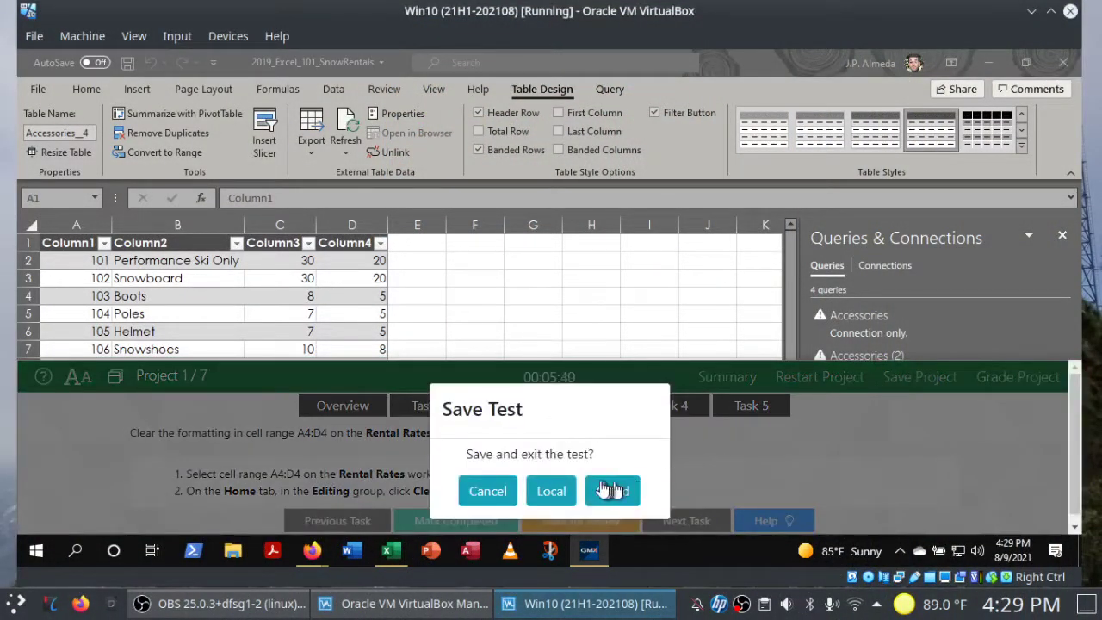
{"action": "left_click", "coordinate": [551, 493]}
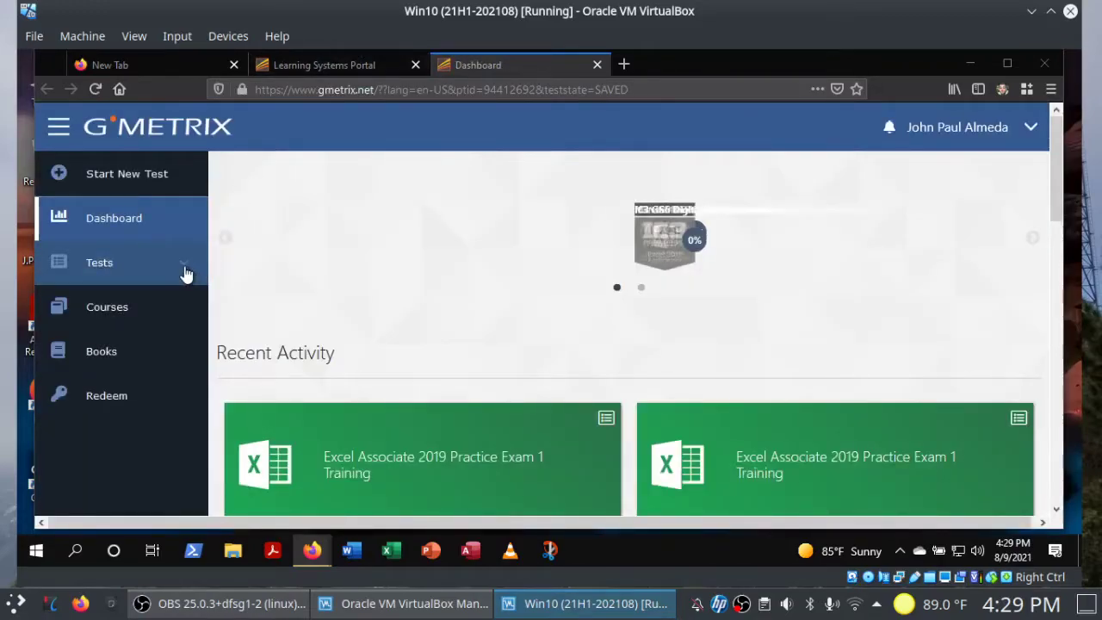
Step: Filter Completed Tests to MO-200: Excel Associate 365/2019 and open the Practice Exam 1 Training results
{"action": "left_click", "coordinate": [185, 273]}
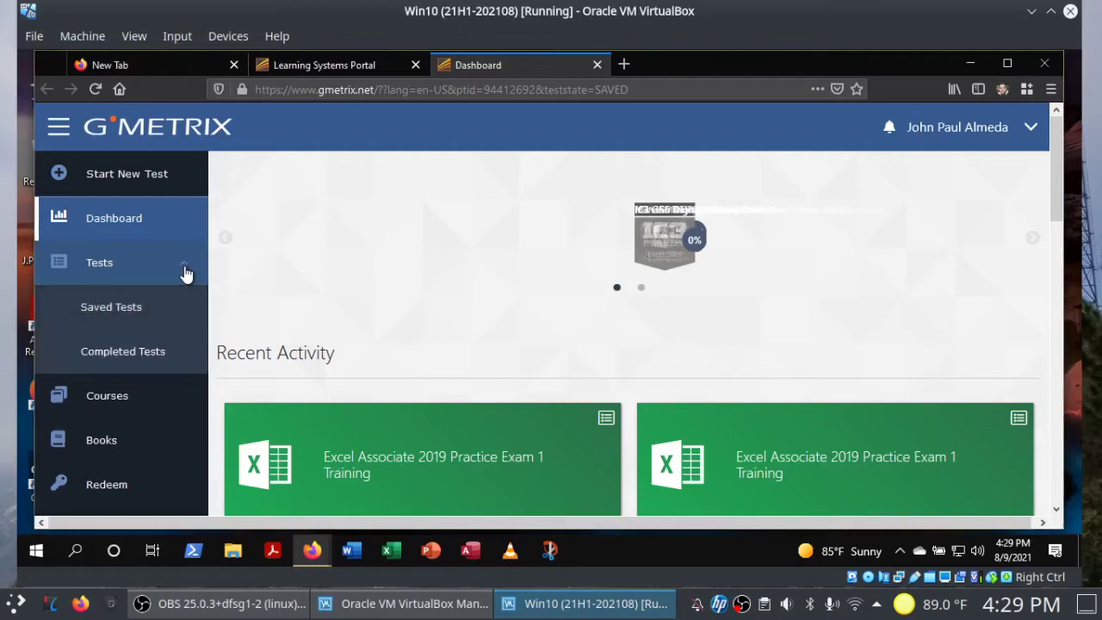
{"action": "left_click", "coordinate": [147, 360]}
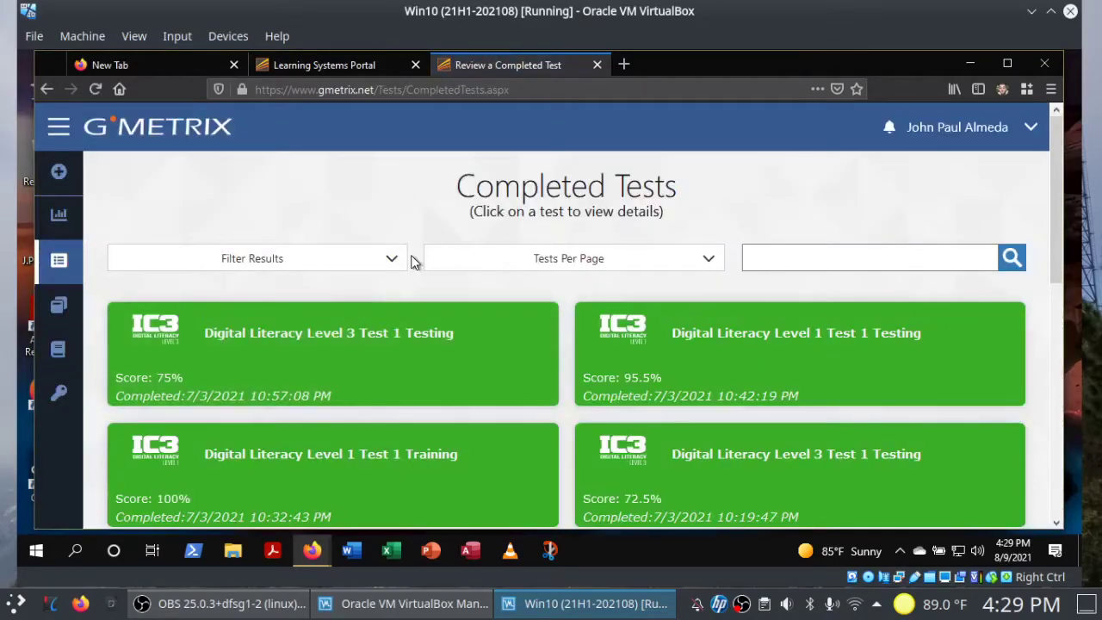
{"action": "left_click", "coordinate": [394, 259]}
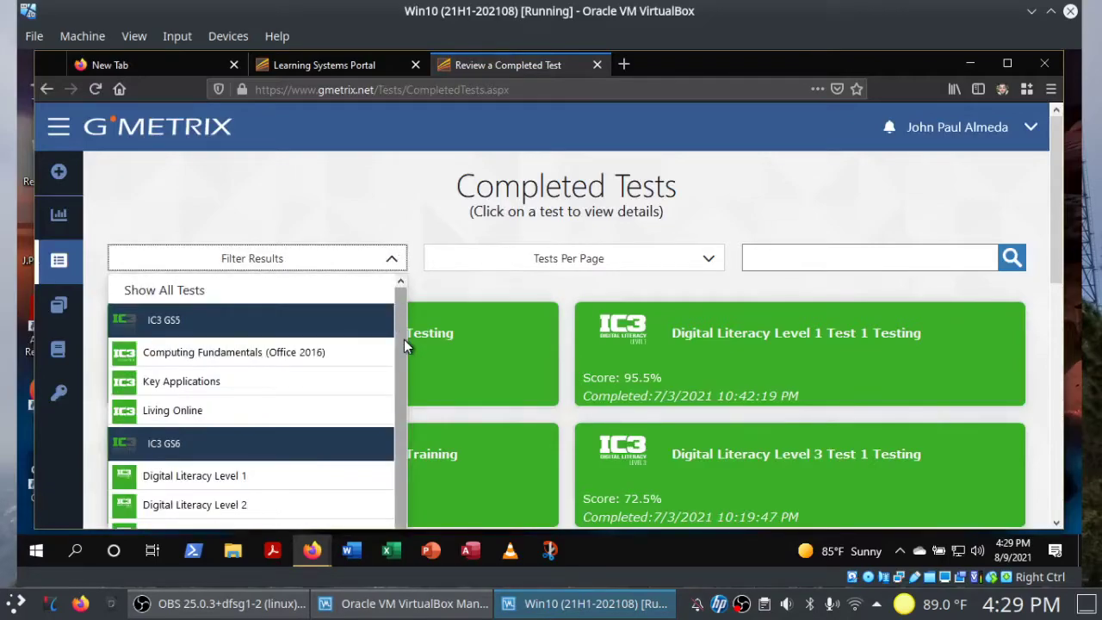
{"action": "left_click_drag", "start_coordinate": [1062, 259], "coordinate": [1063, 328]}
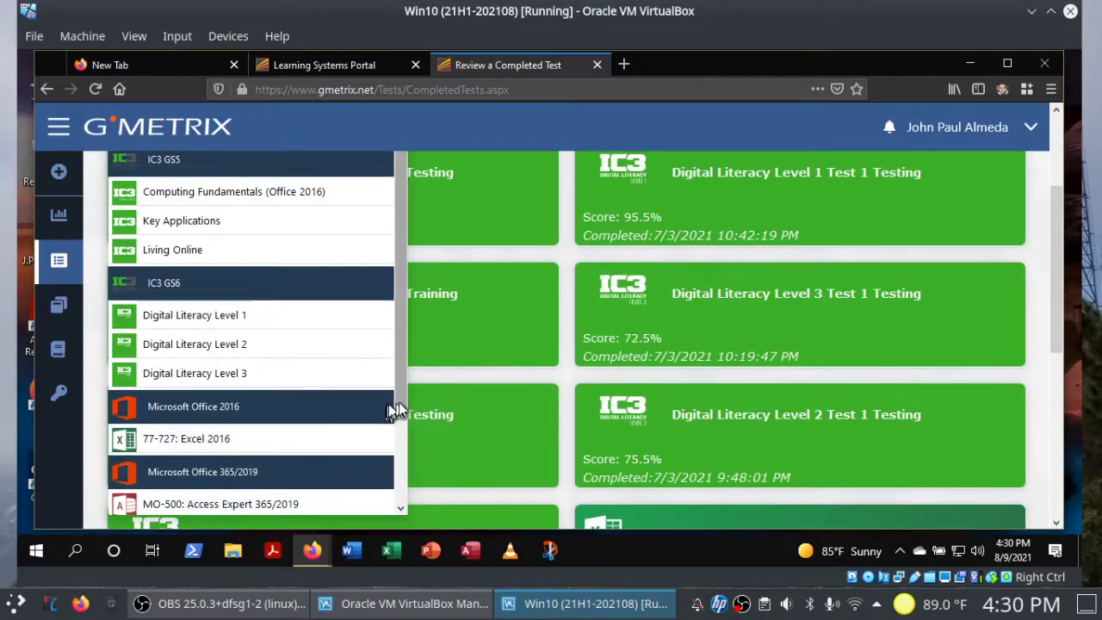
{"action": "left_click_drag", "start_coordinate": [389, 405], "coordinate": [408, 448]}
{"action": "left_click", "coordinate": [255, 480]}
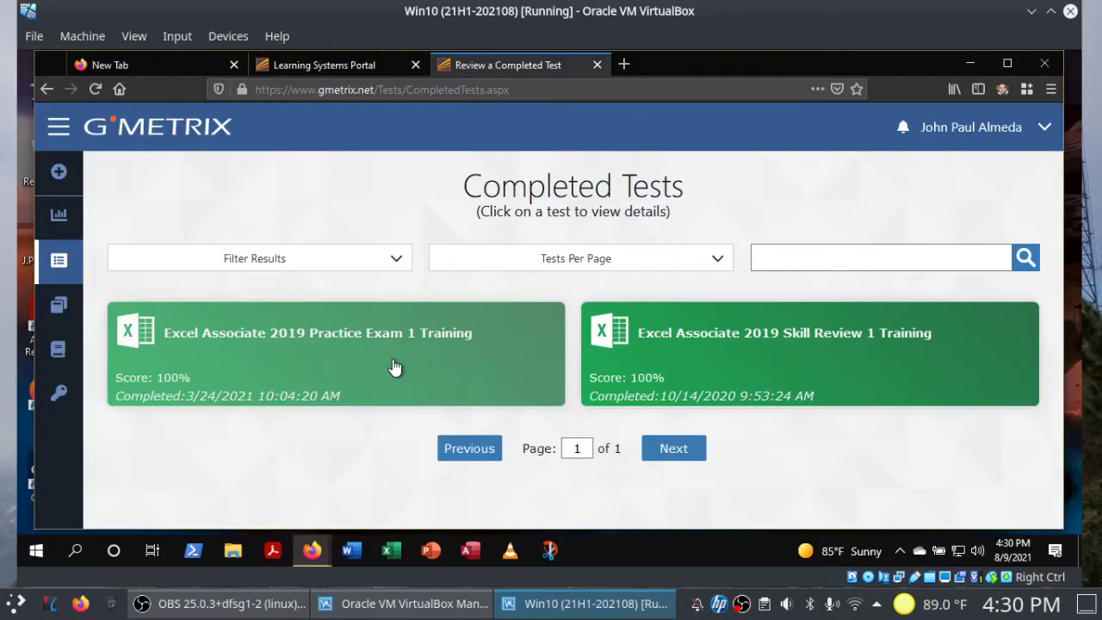
{"action": "left_click", "coordinate": [394, 367]}
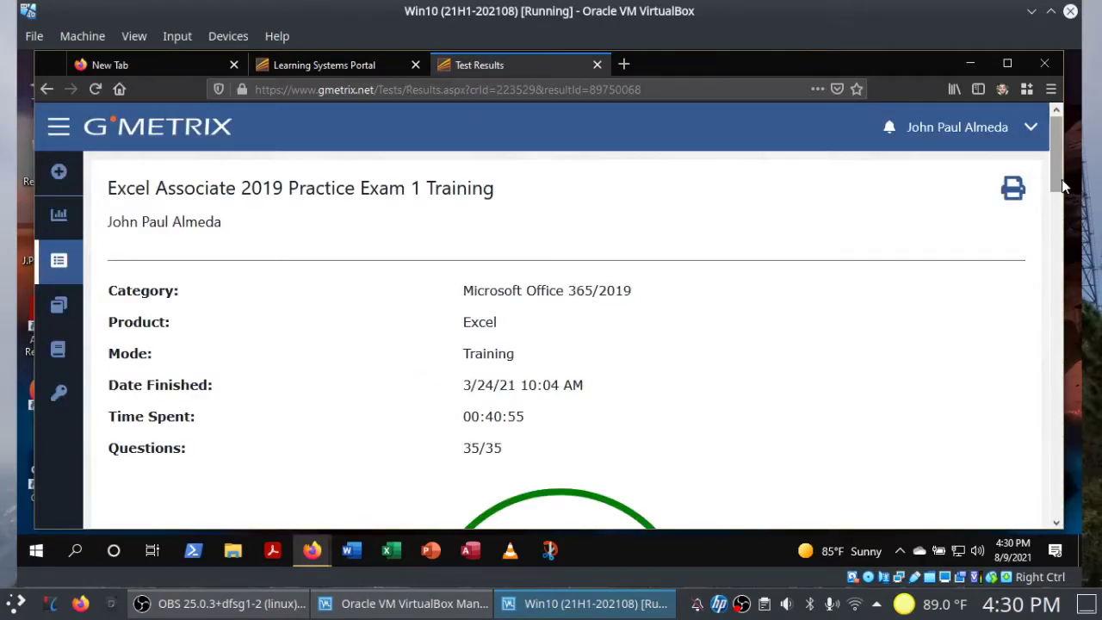
{"action": "left_click_drag", "start_coordinate": [1060, 168], "coordinate": [1062, 353]}
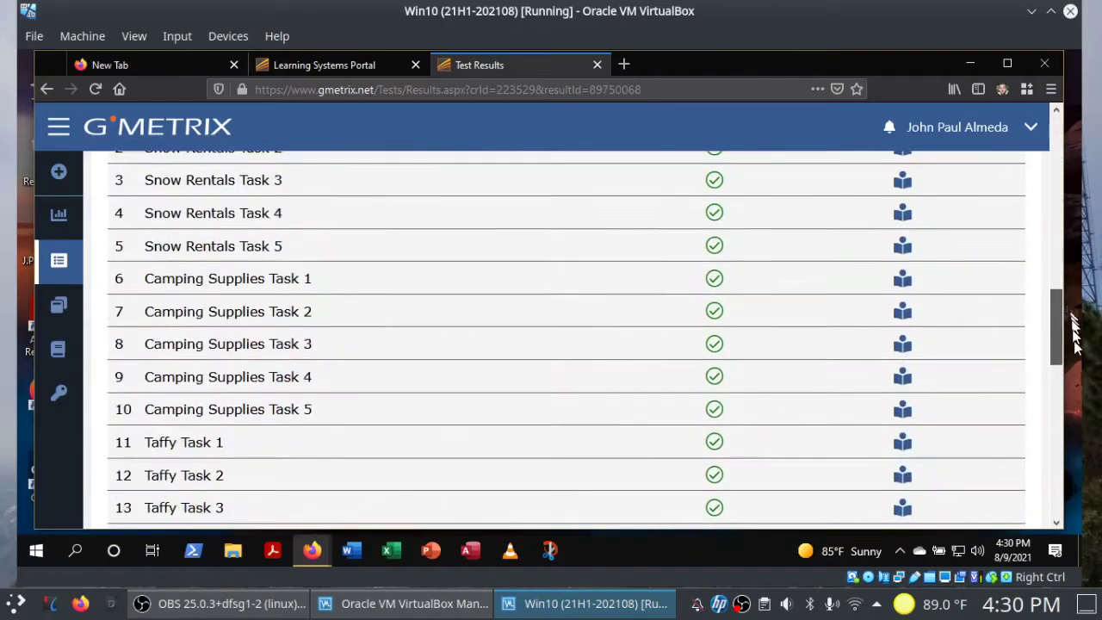
Step: Print the results page with Microsoft Print to PDF, saving it as Gmetrix in Downloads
{"action": "left_click", "coordinate": [1057, 148]}
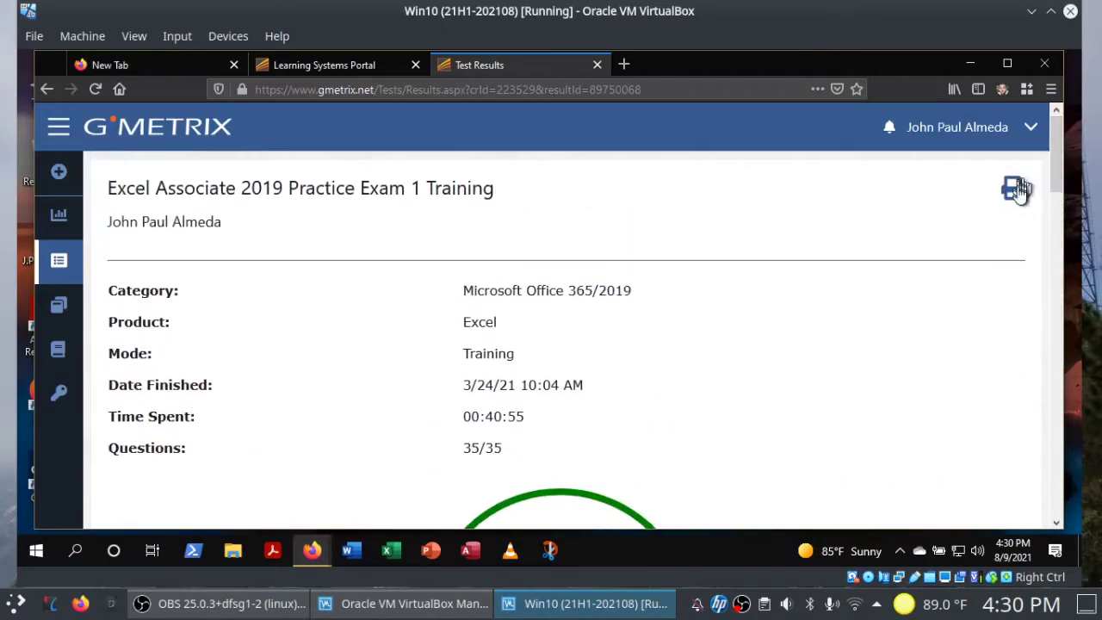
{"action": "left_click", "coordinate": [1014, 192]}
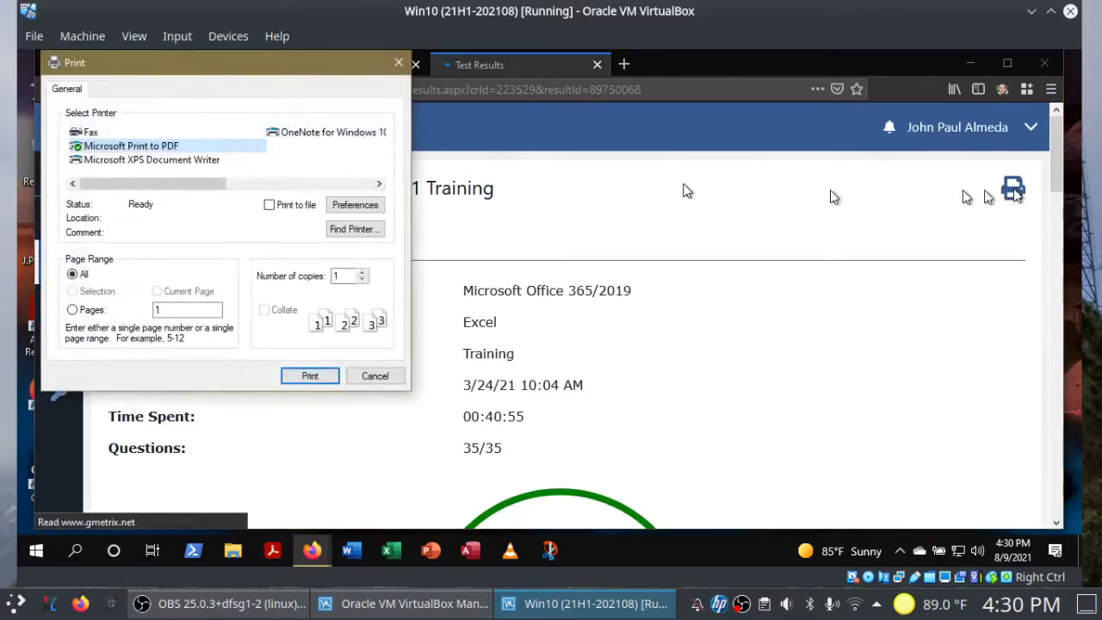
{"action": "left_click", "coordinate": [131, 146]}
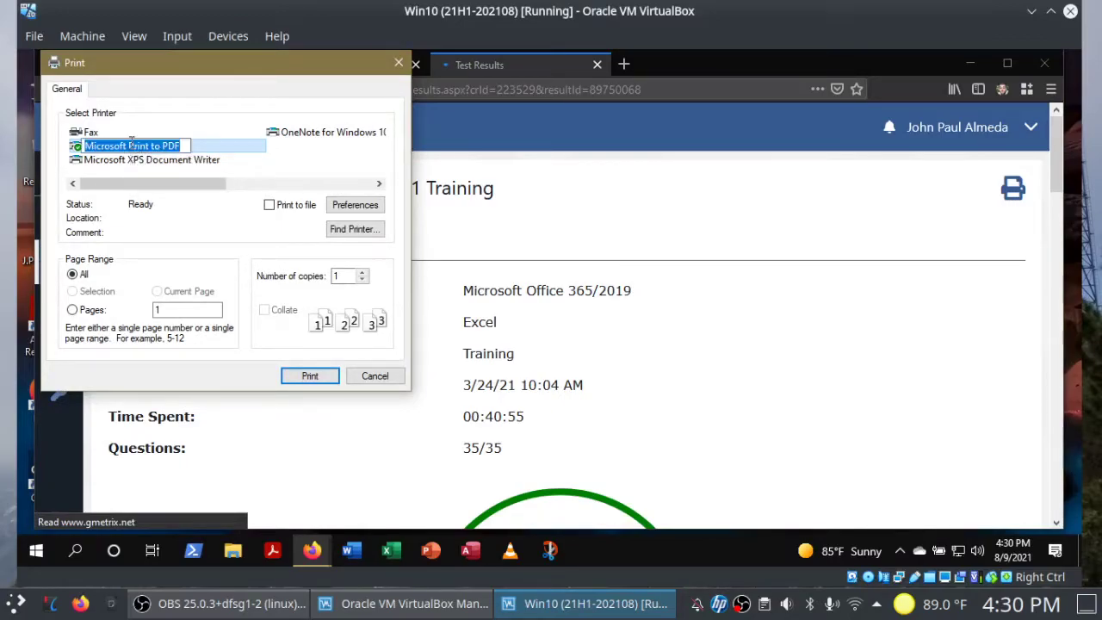
{"action": "key", "text": "Escape"}
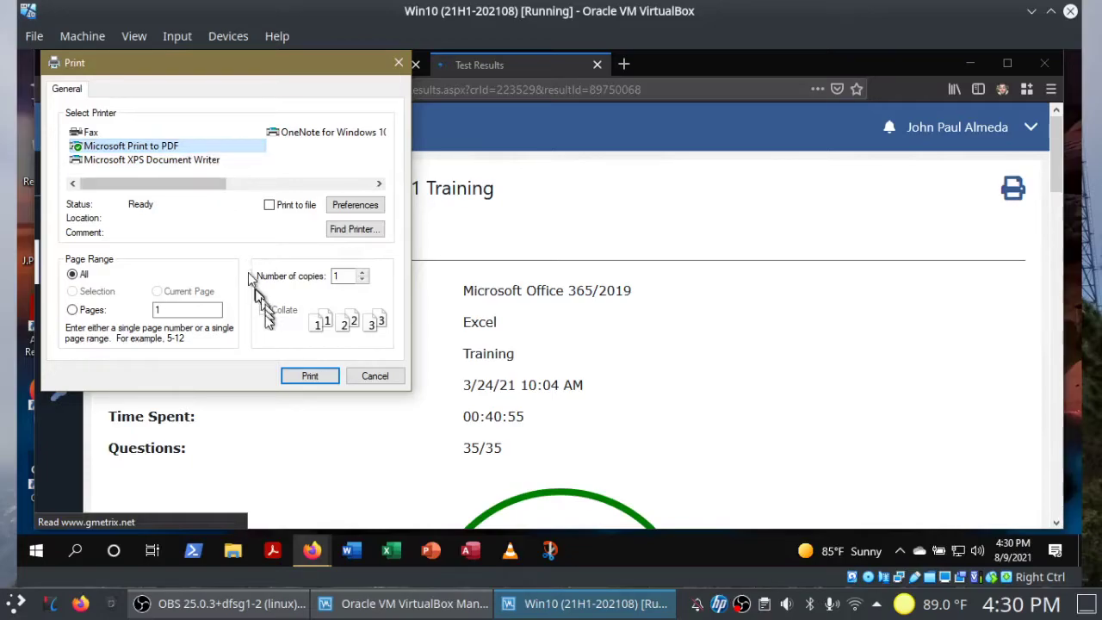
{"action": "left_click", "coordinate": [305, 377]}
{"action": "left_click", "coordinate": [325, 377]}
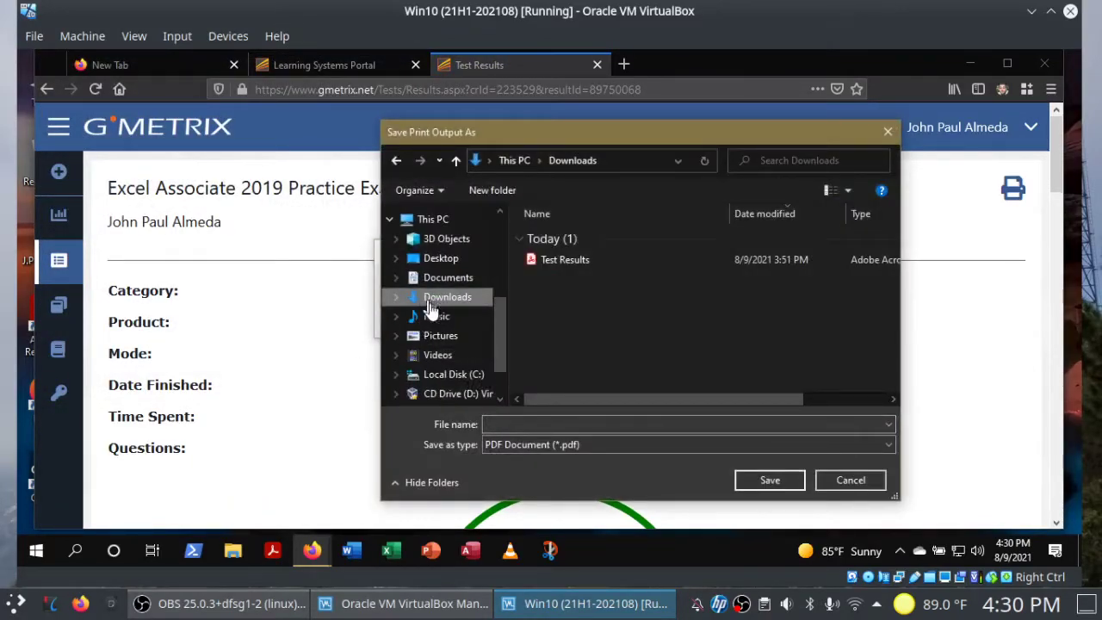
{"action": "left_click", "coordinate": [525, 424]}
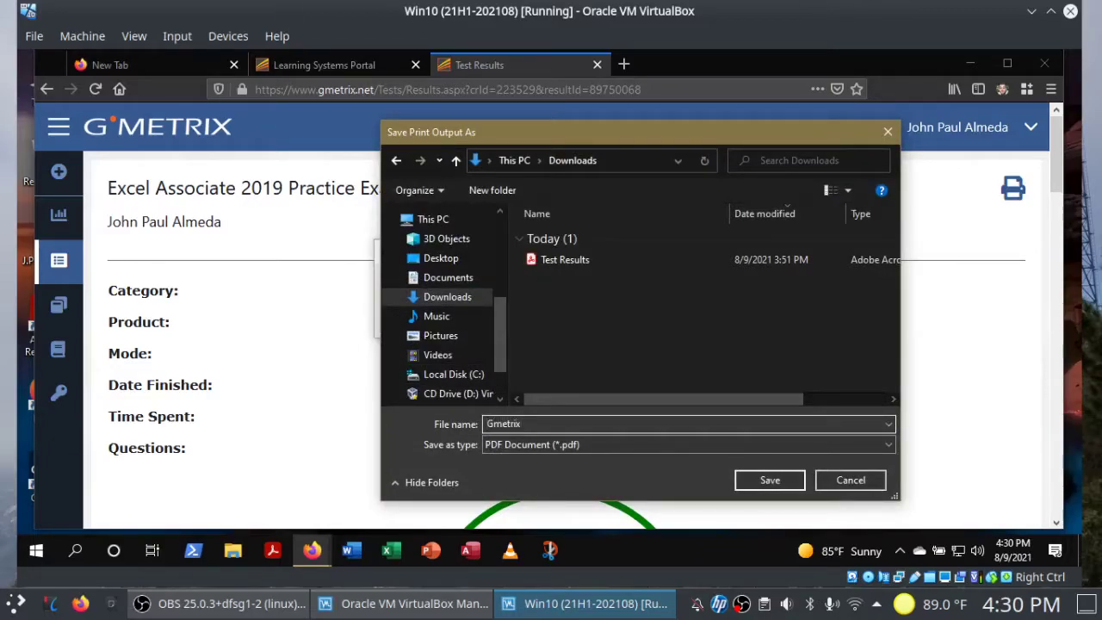
{"action": "type", "text": "Gmetrix"}
{"action": "left_click", "coordinate": [748, 484]}
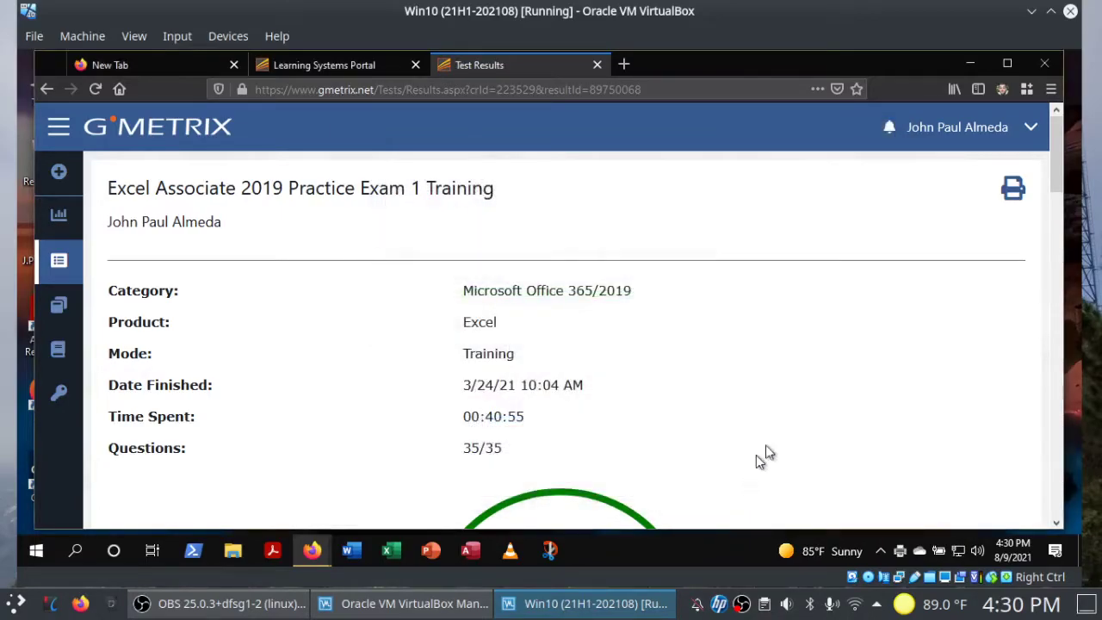
Step: Minimize the browser windows and open the Downloads folder in File Explorer
{"action": "left_click", "coordinate": [970, 65]}
{"action": "left_click", "coordinate": [969, 64]}
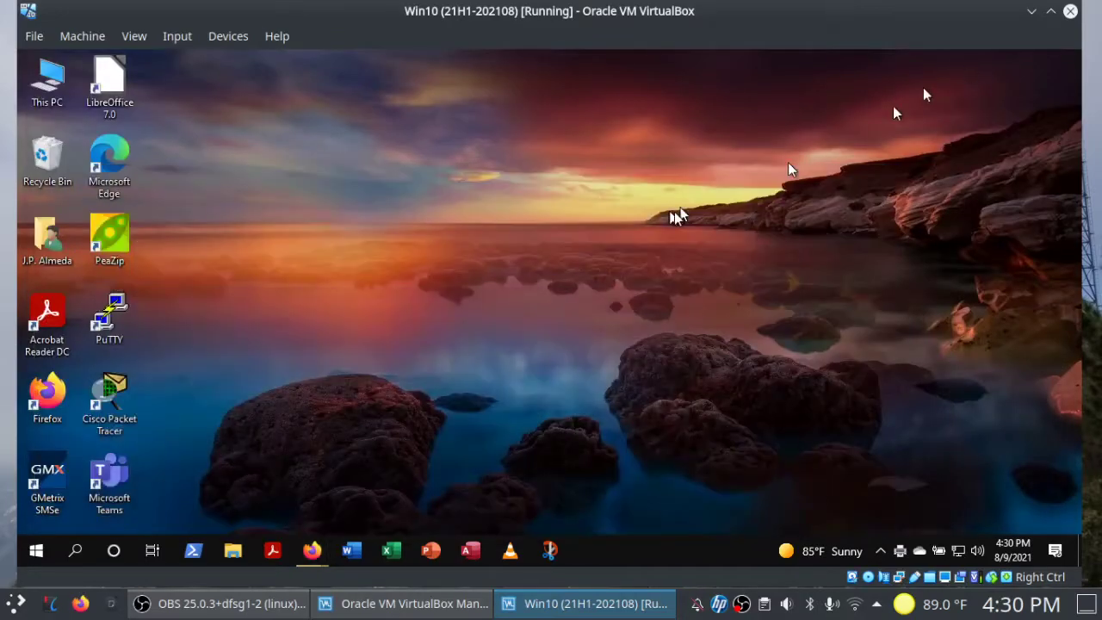
{"action": "key", "text": "super+e"}
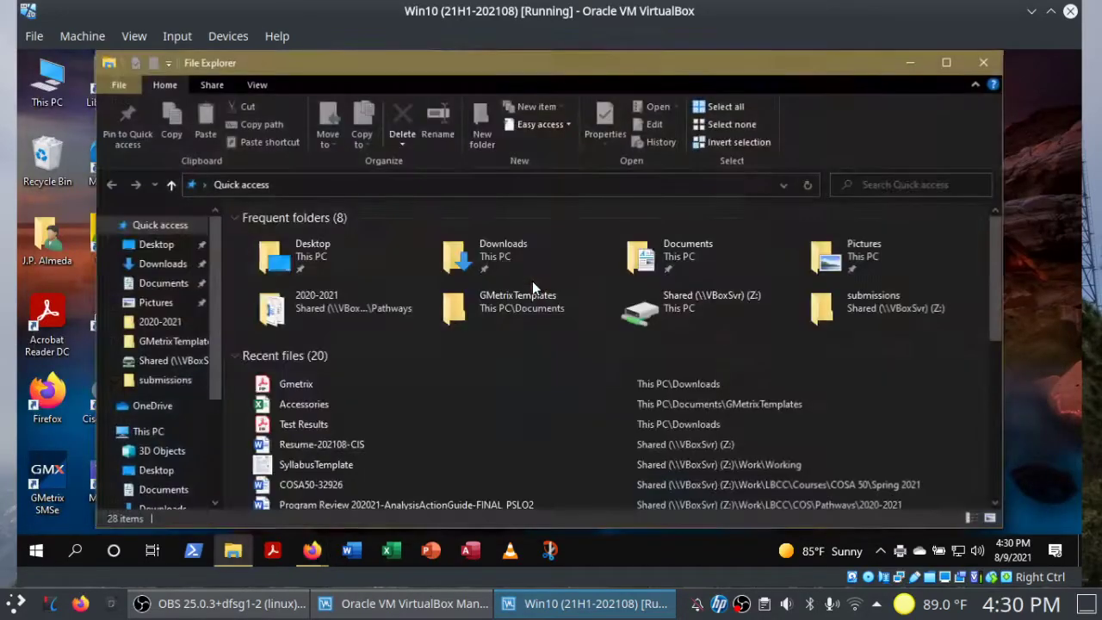
{"action": "double_click", "coordinate": [479, 267]}
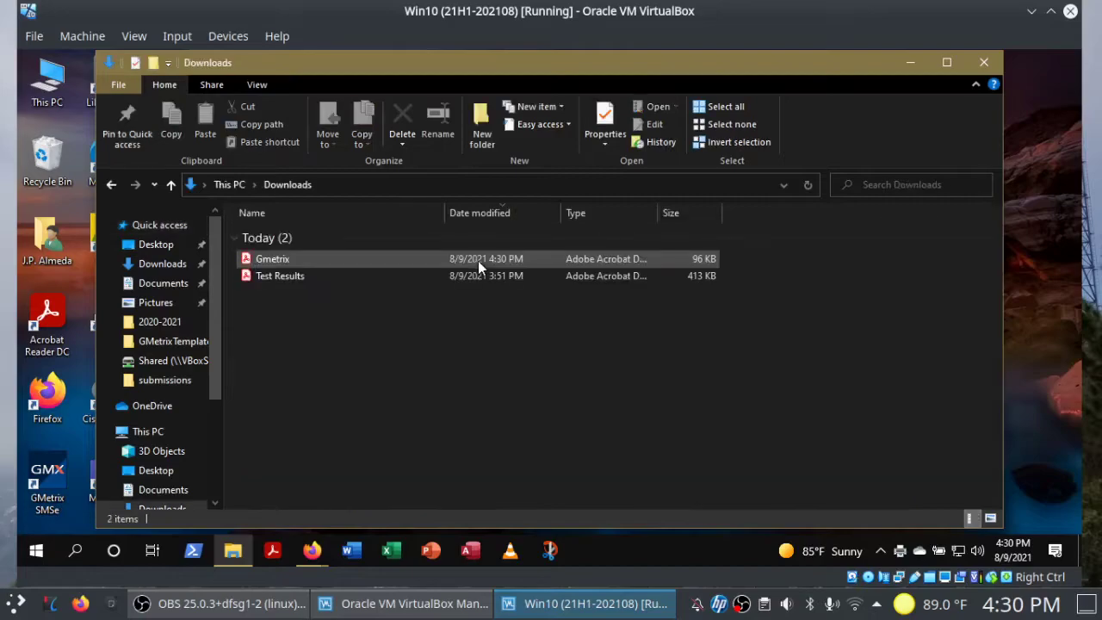
Step: Open Gmetrix.pdf in Acrobat Reader, see it holds only a header, and close it
{"action": "left_click", "coordinate": [276, 261]}
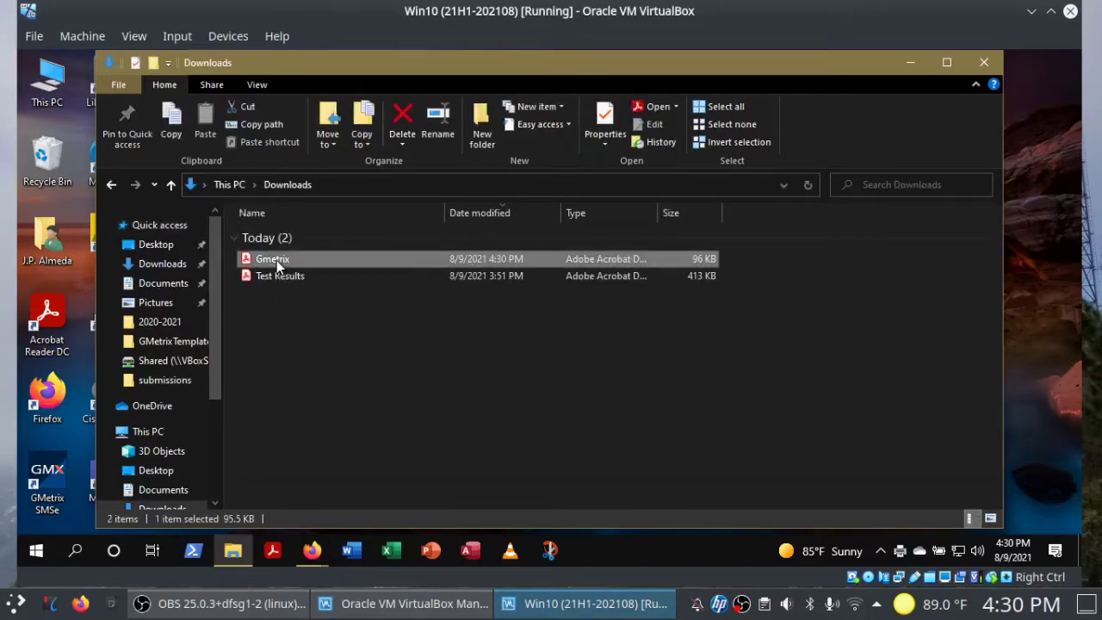
{"action": "double_click", "coordinate": [276, 260]}
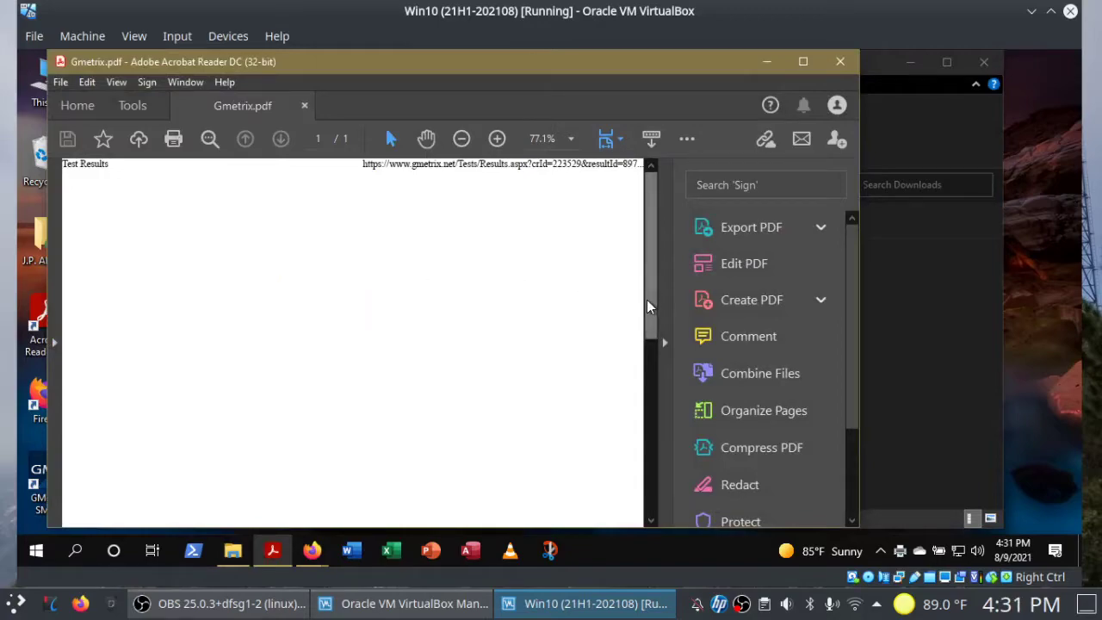
{"action": "left_click", "coordinate": [650, 484]}
{"action": "left_click_drag", "start_coordinate": [651, 484], "coordinate": [628, 279]}
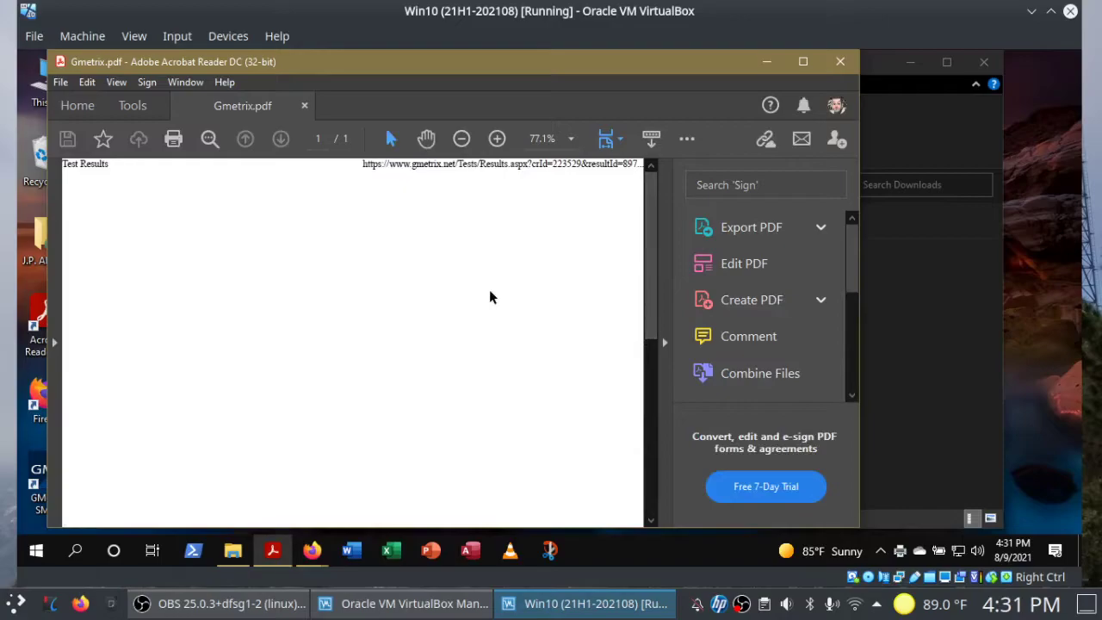
{"action": "left_click", "coordinate": [840, 62]}
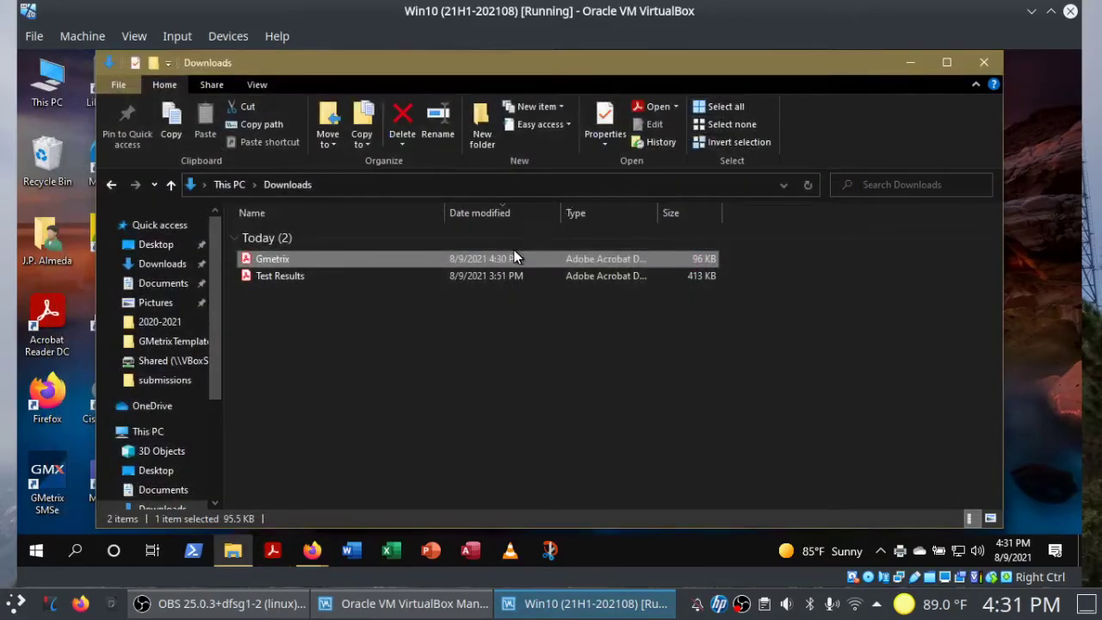
{"action": "double_click", "coordinate": [284, 277]}
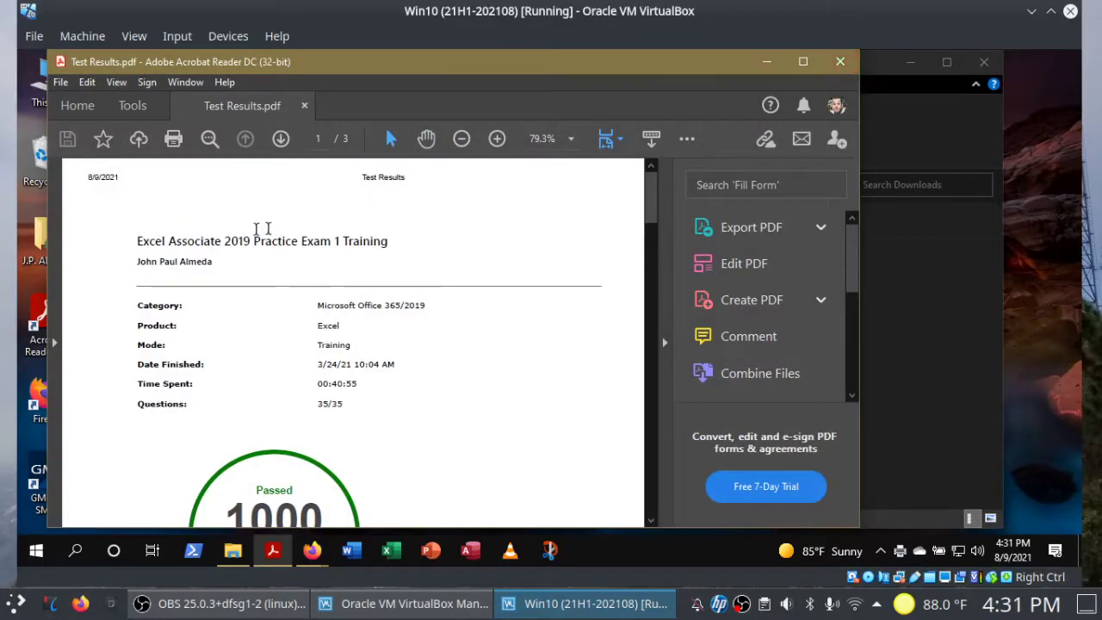
{"action": "mouse_move", "coordinate": [224, 258]}
{"action": "left_mouse_down"}
{"action": "mouse_move", "coordinate": [153, 261]}
{"action": "mouse_move", "coordinate": [222, 269]}
{"action": "left_mouse_up"}
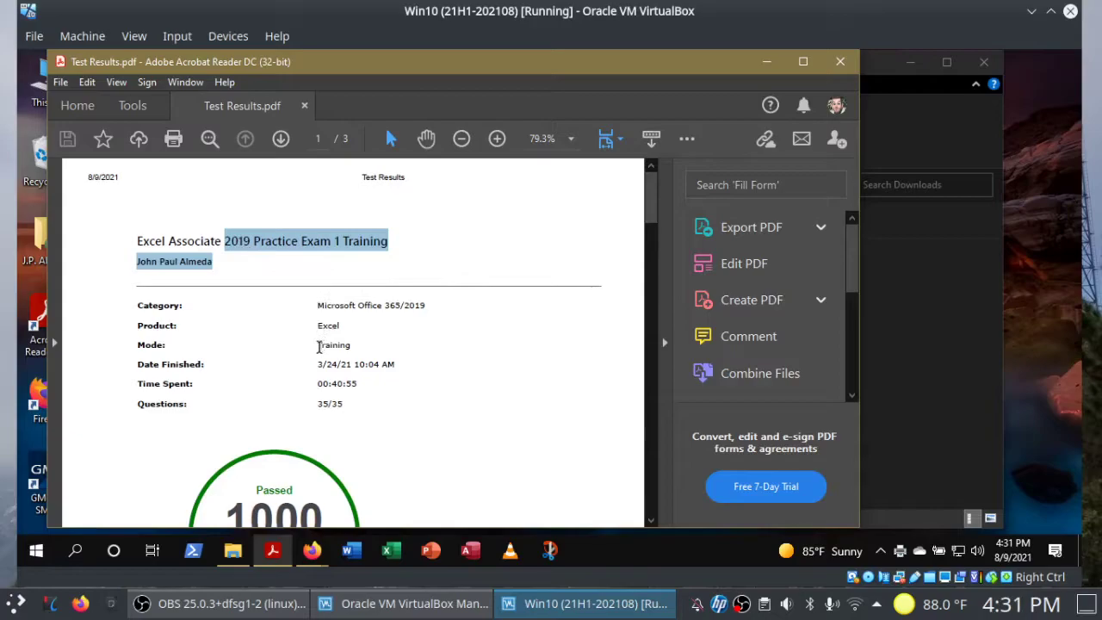
{"action": "left_click", "coordinate": [841, 62]}
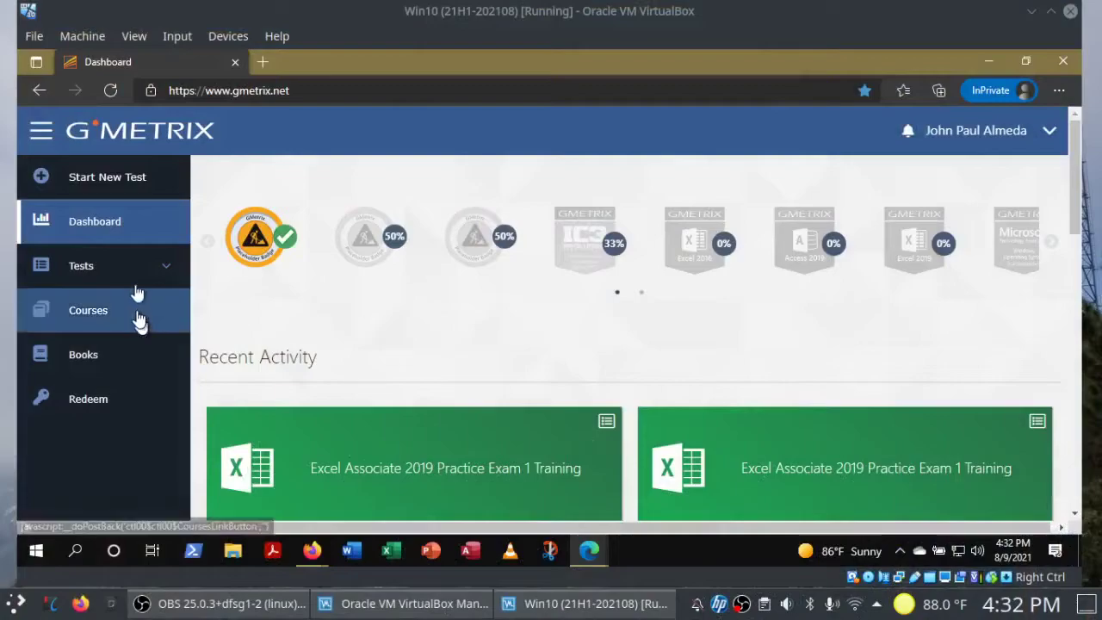
Step: Filter Completed Tests to MO-200: Excel Associate 365/2019 and open the Practice Exam 1 Training tile
{"action": "left_click", "coordinate": [123, 265]}
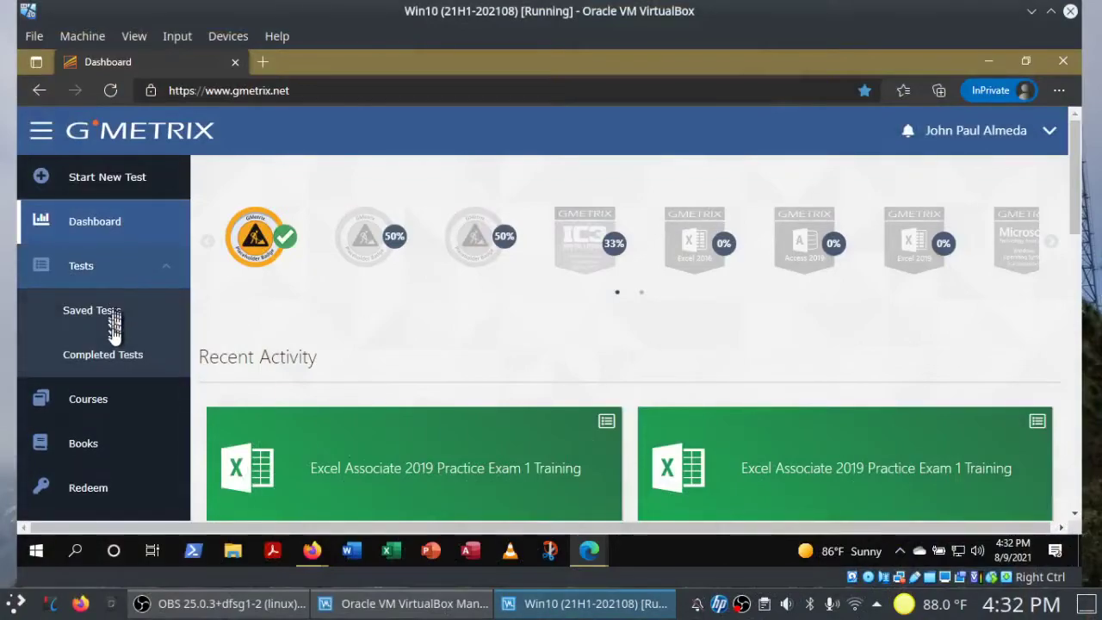
{"action": "left_click", "coordinate": [113, 355]}
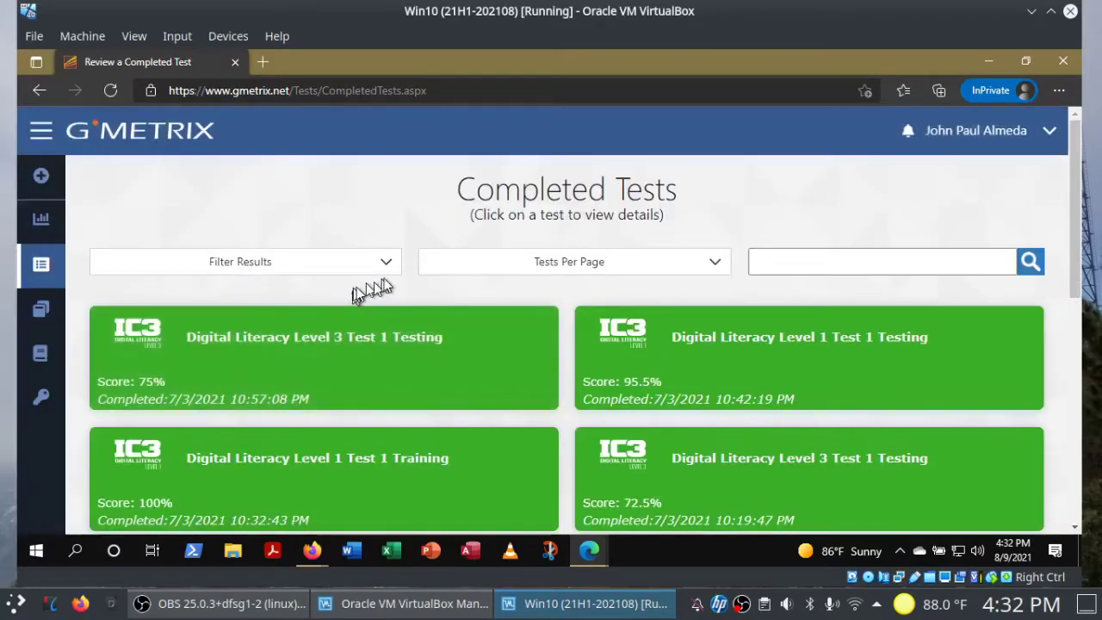
{"action": "left_click", "coordinate": [388, 267]}
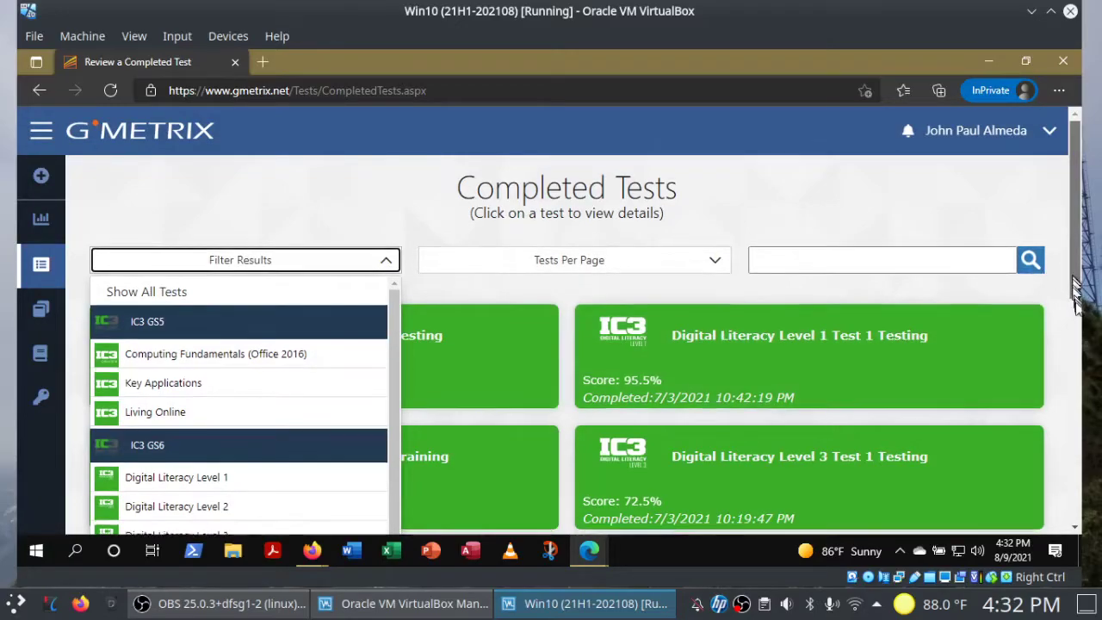
{"action": "scroll", "coordinate": [1074, 284], "scroll_direction": "down", "scroll_amount": 3}
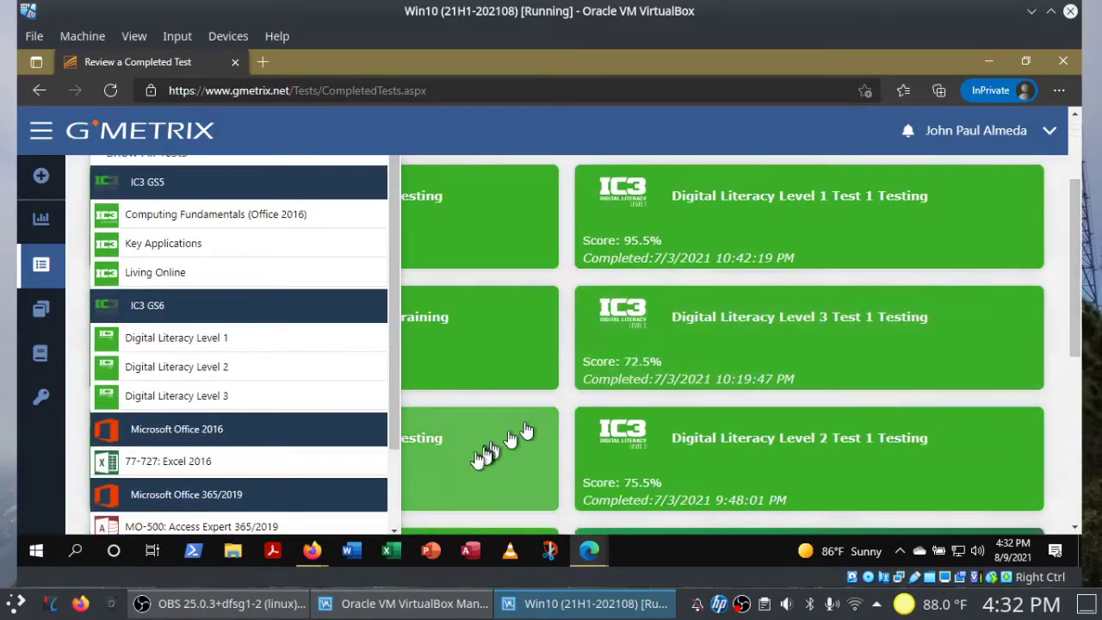
{"action": "scroll", "coordinate": [392, 471], "scroll_direction": "down", "scroll_amount": 2}
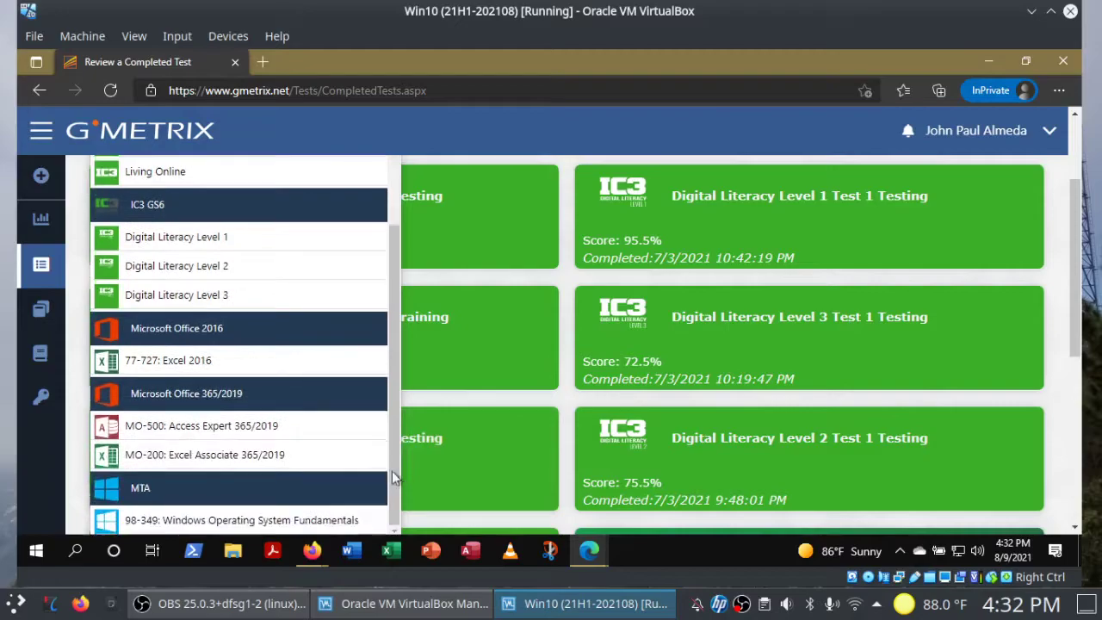
{"action": "left_click", "coordinate": [256, 458]}
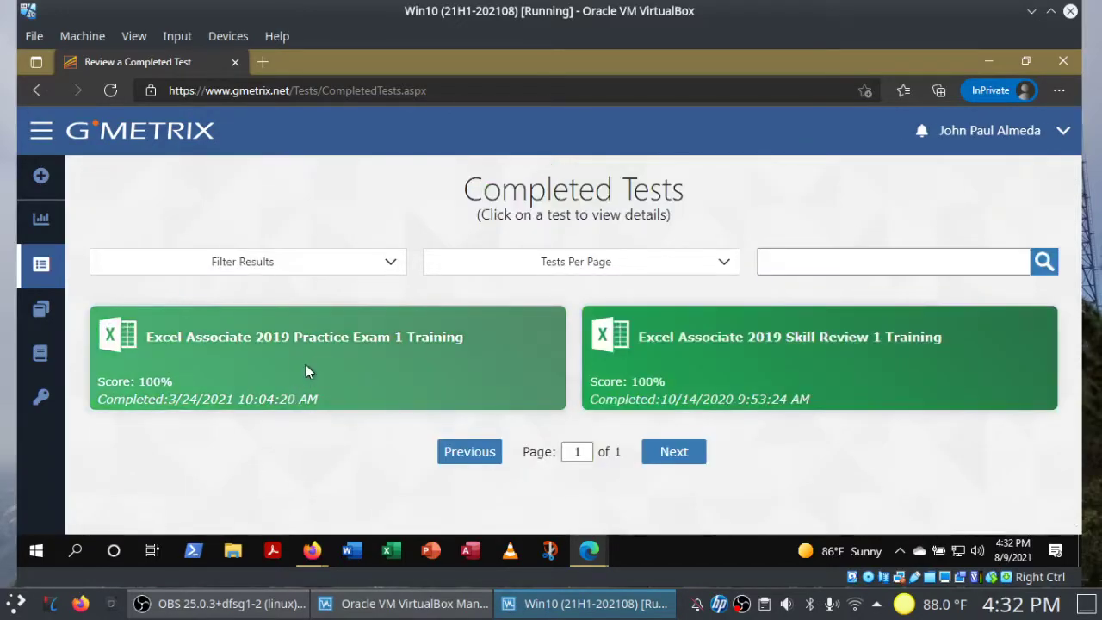
{"action": "left_click", "coordinate": [306, 368]}
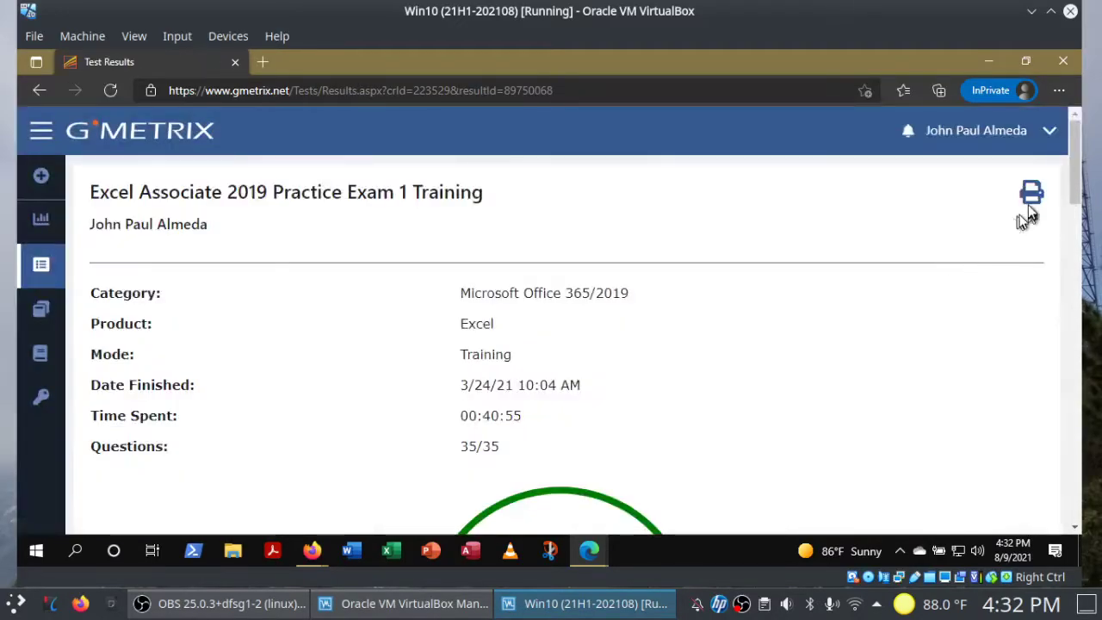
Step: Print the page with Save as PDF to Downloads as Test Results.pdf, replacing the existing file
{"action": "left_click", "coordinate": [1029, 207]}
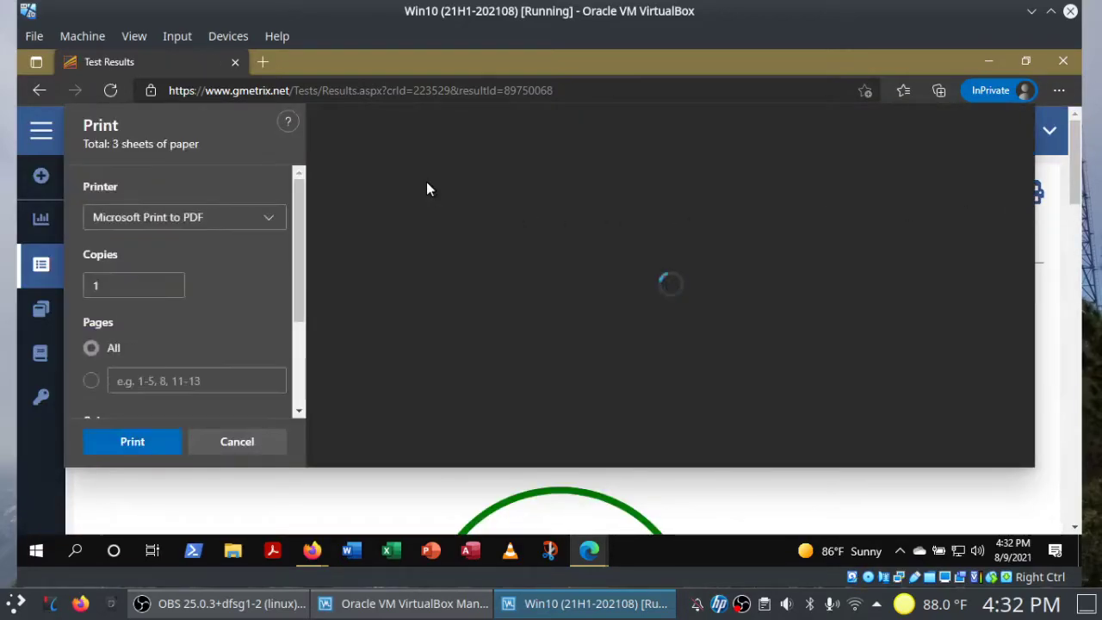
{"action": "left_click", "coordinate": [271, 224]}
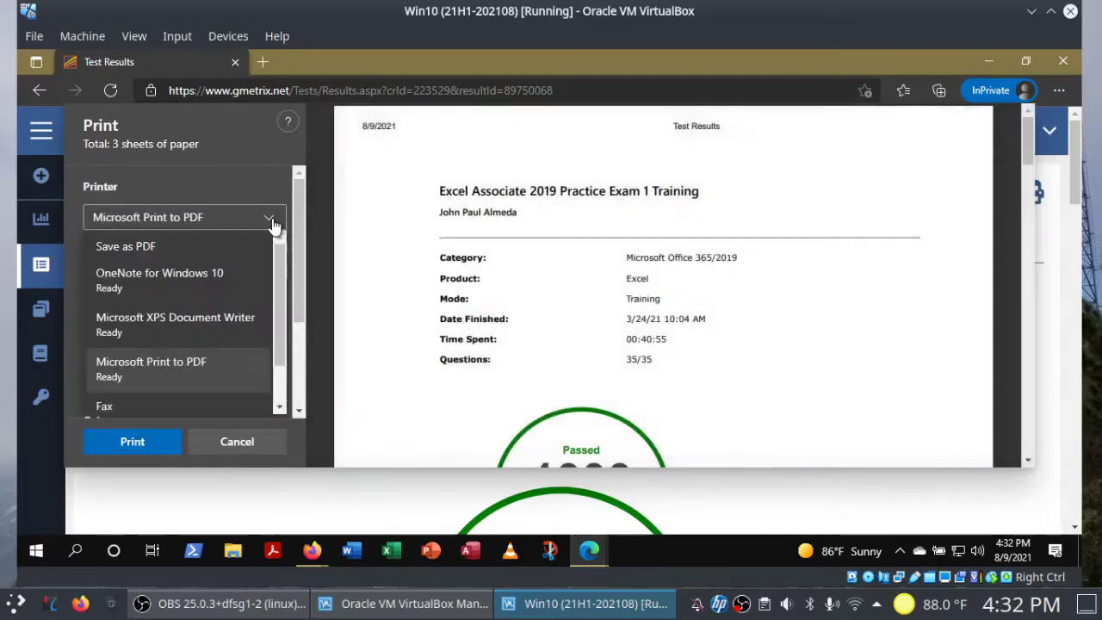
{"action": "left_click", "coordinate": [130, 247]}
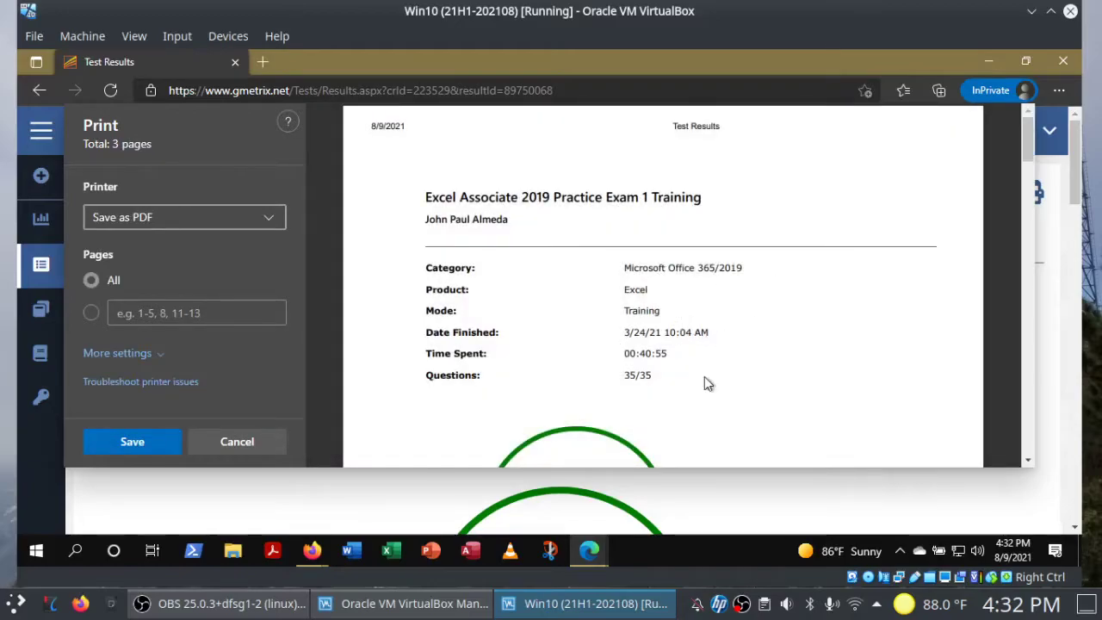
{"action": "left_click", "coordinate": [136, 442]}
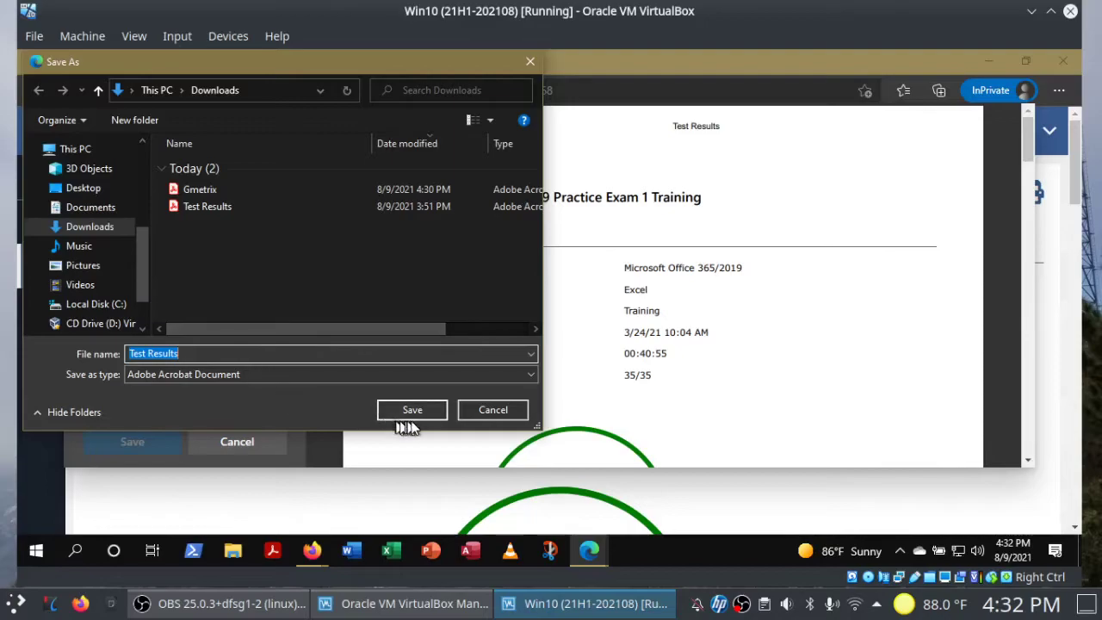
{"action": "left_click", "coordinate": [412, 411]}
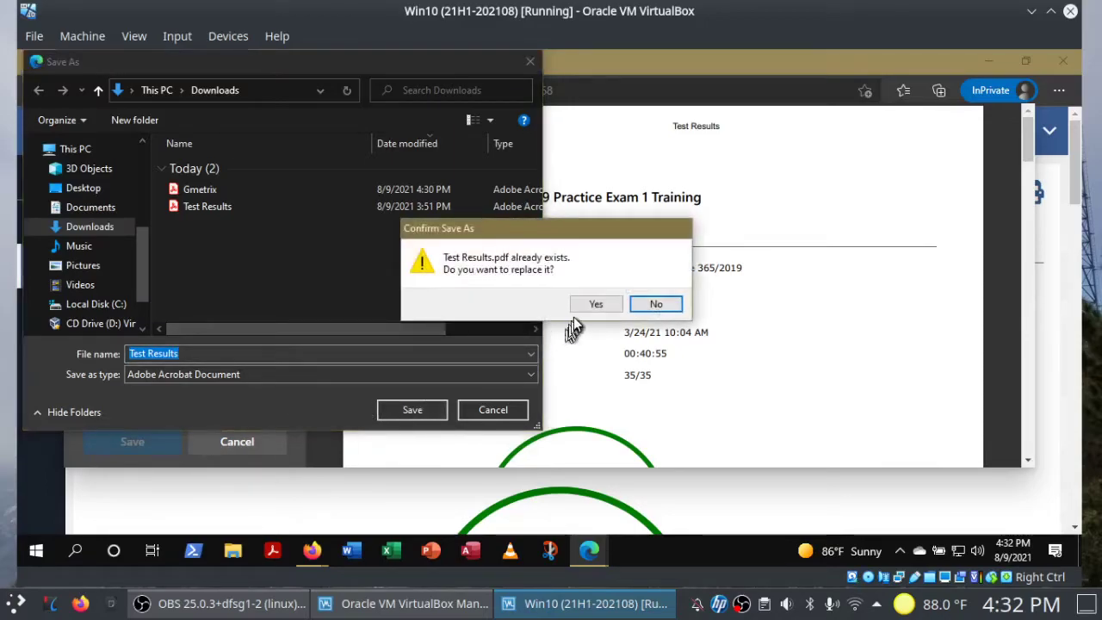
{"action": "left_click", "coordinate": [593, 306]}
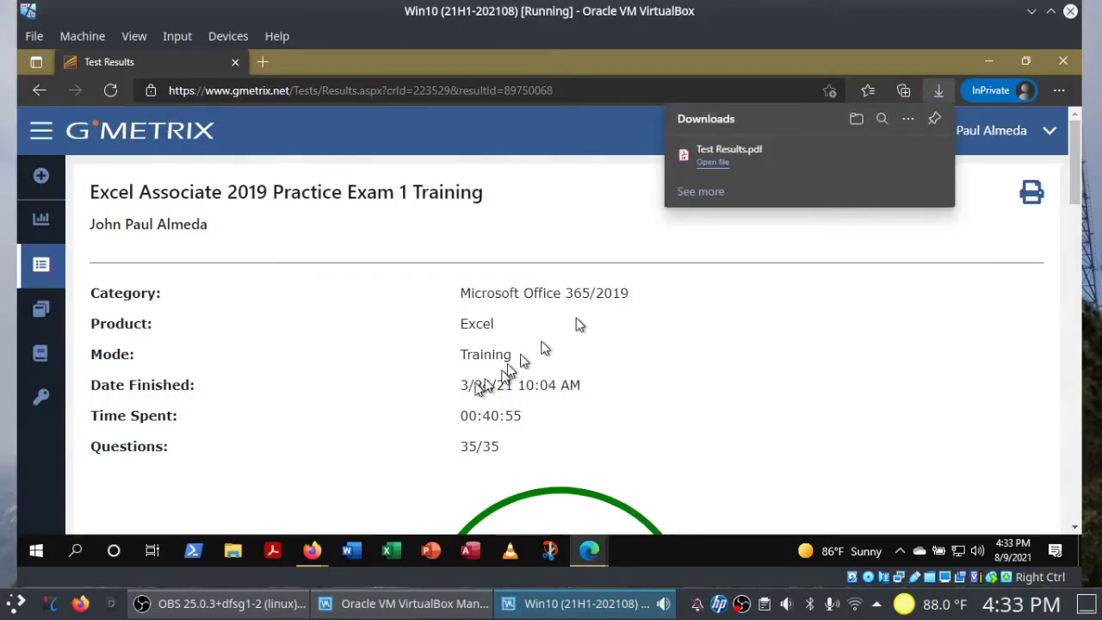
Step: Open Test Results.pdf from Downloads, check the name and exam header, then close Acrobat and Explorer
{"action": "left_click", "coordinate": [231, 551]}
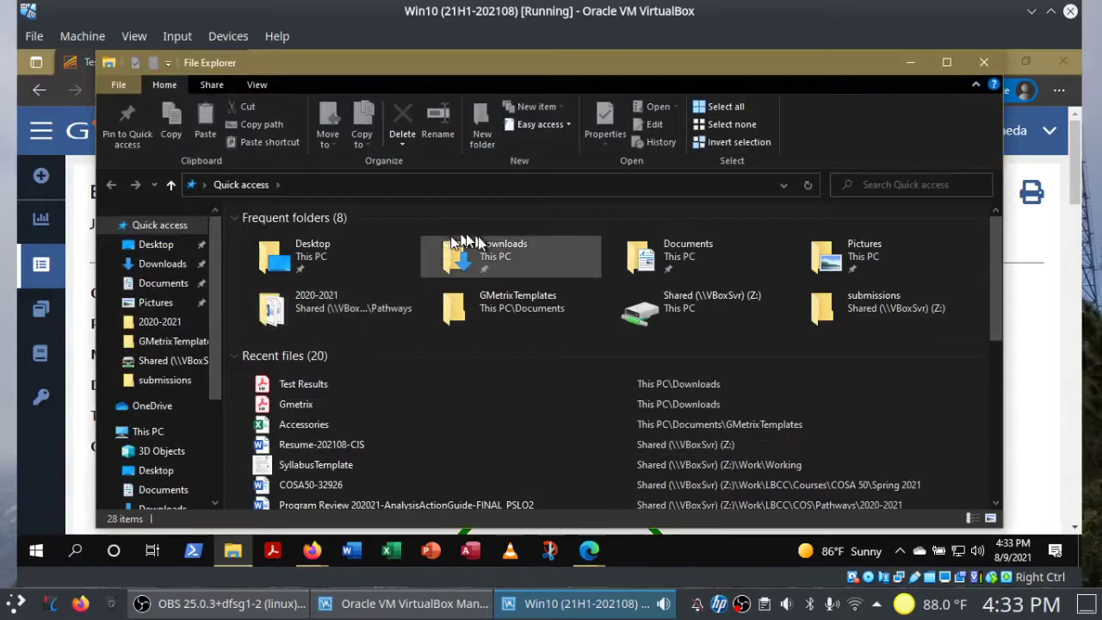
{"action": "double_click", "coordinate": [480, 244]}
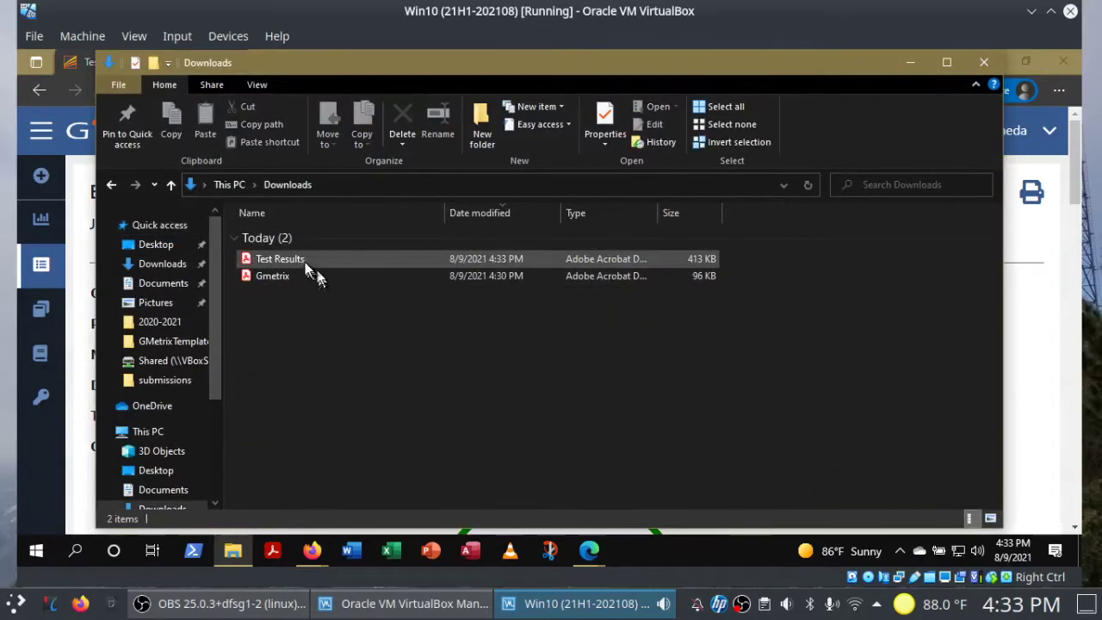
{"action": "double_click", "coordinate": [300, 260]}
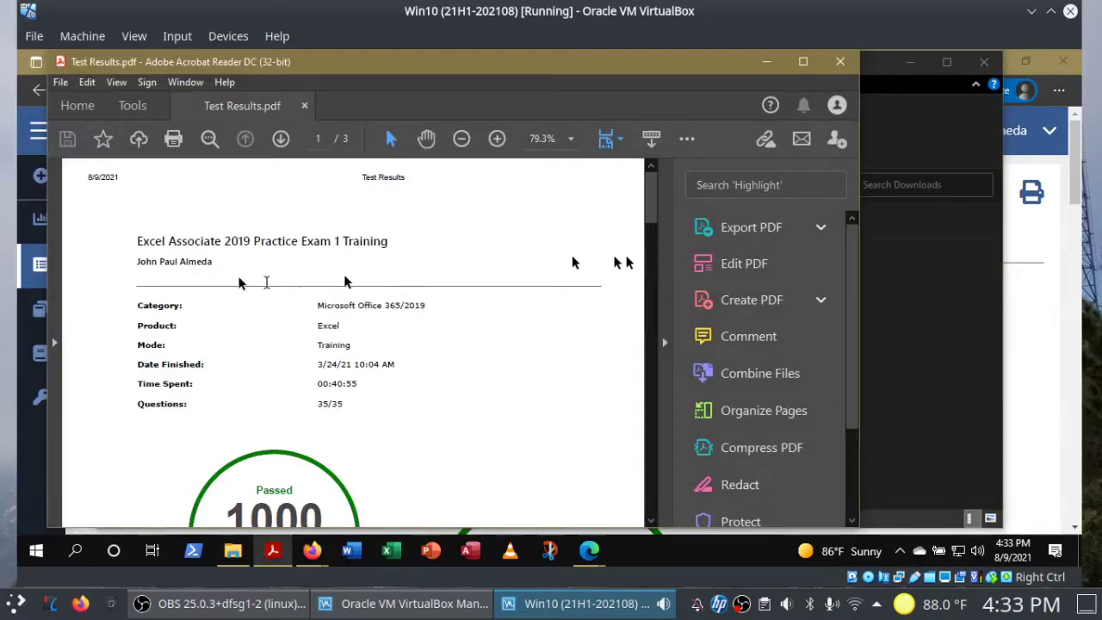
{"action": "left_click_drag", "start_coordinate": [127, 263], "coordinate": [168, 242]}
{"action": "left_click", "coordinate": [277, 259]}
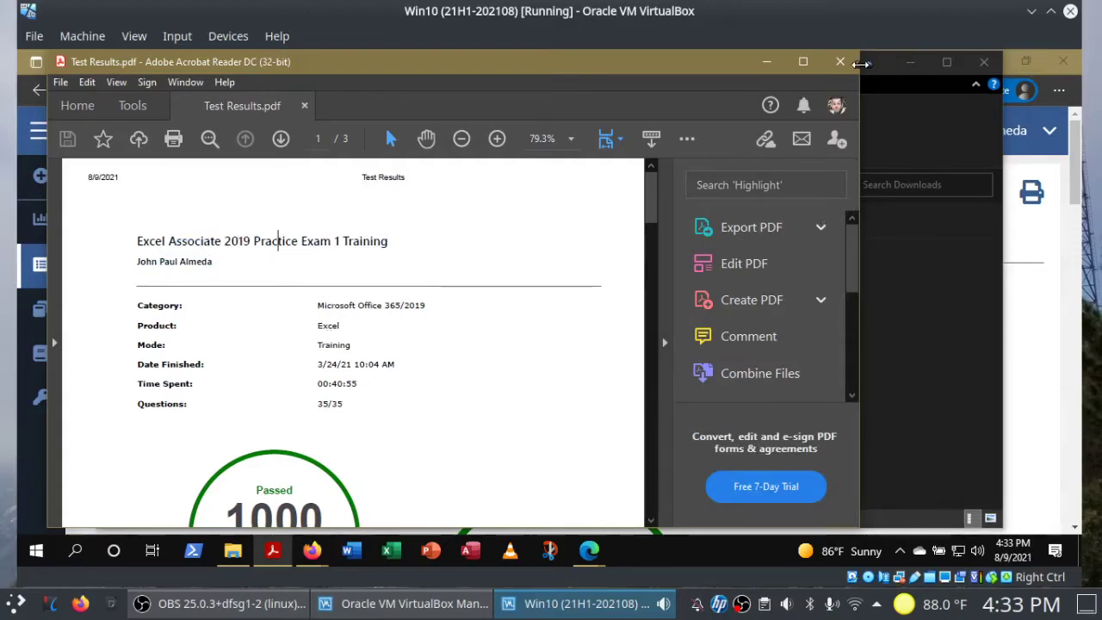
{"action": "left_click", "coordinate": [844, 62]}
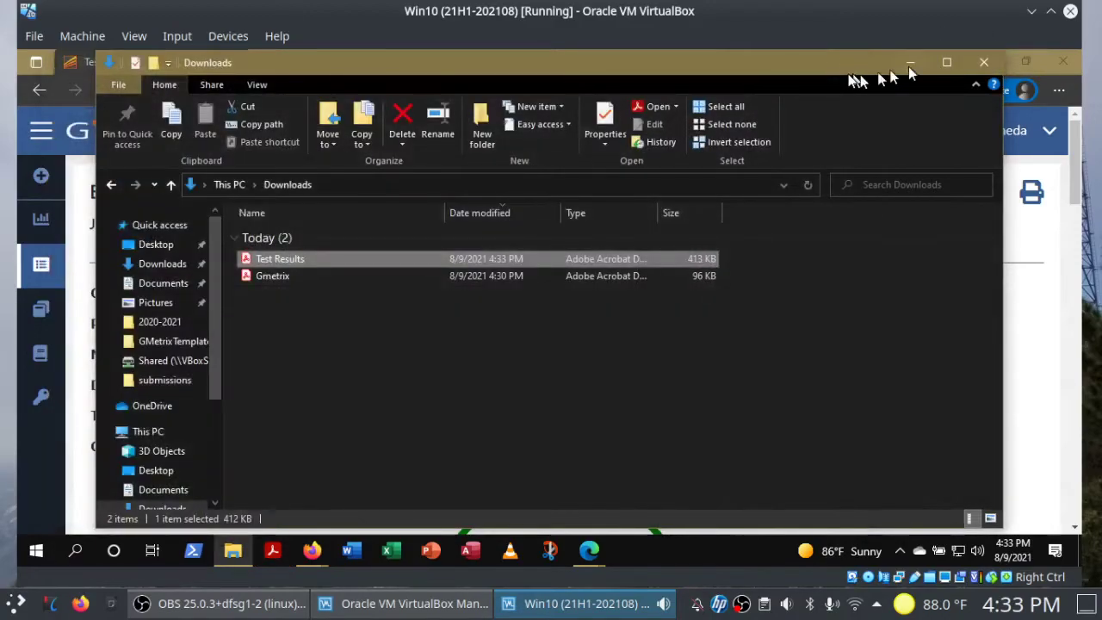
{"action": "left_click", "coordinate": [906, 62]}
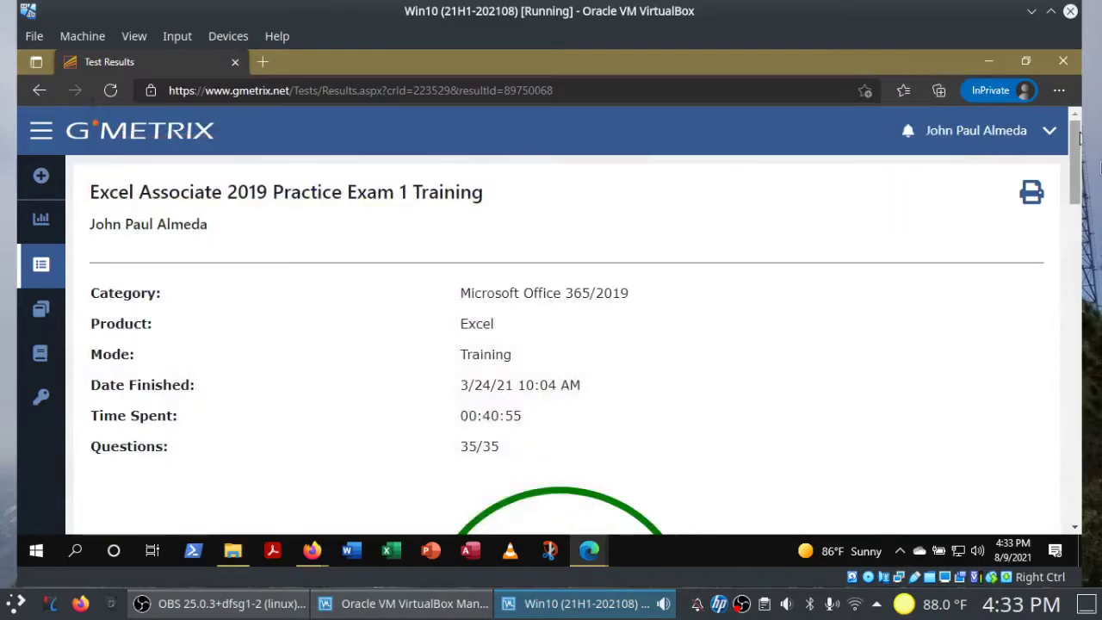